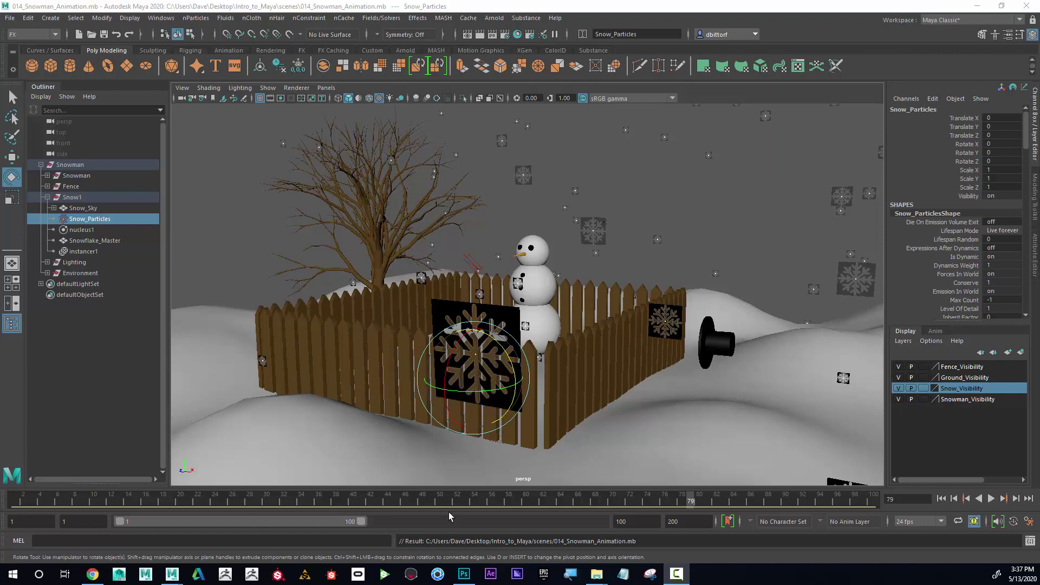
Step: Play the snowfall animation twice from the start, stop it, and rewind to frame 1
{"action": "left_click", "coordinate": [941, 499]}
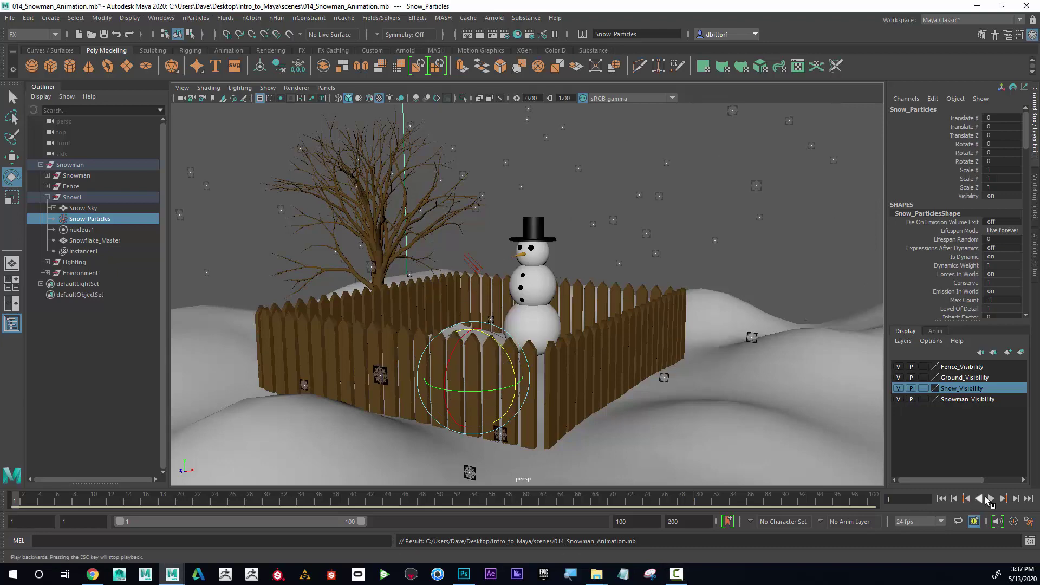
{"action": "left_click", "coordinate": [990, 499]}
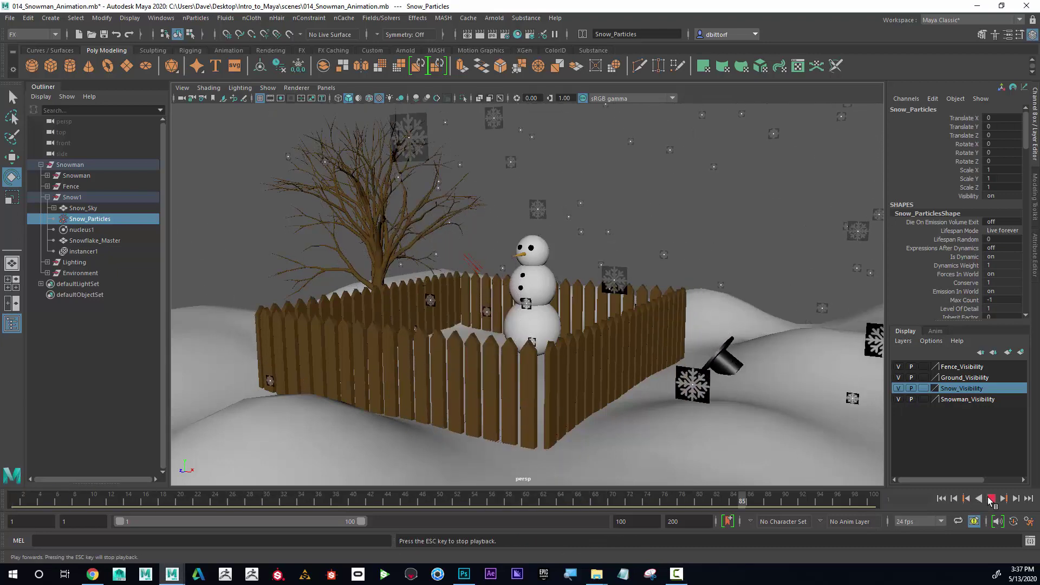
{"action": "left_click", "coordinate": [990, 499]}
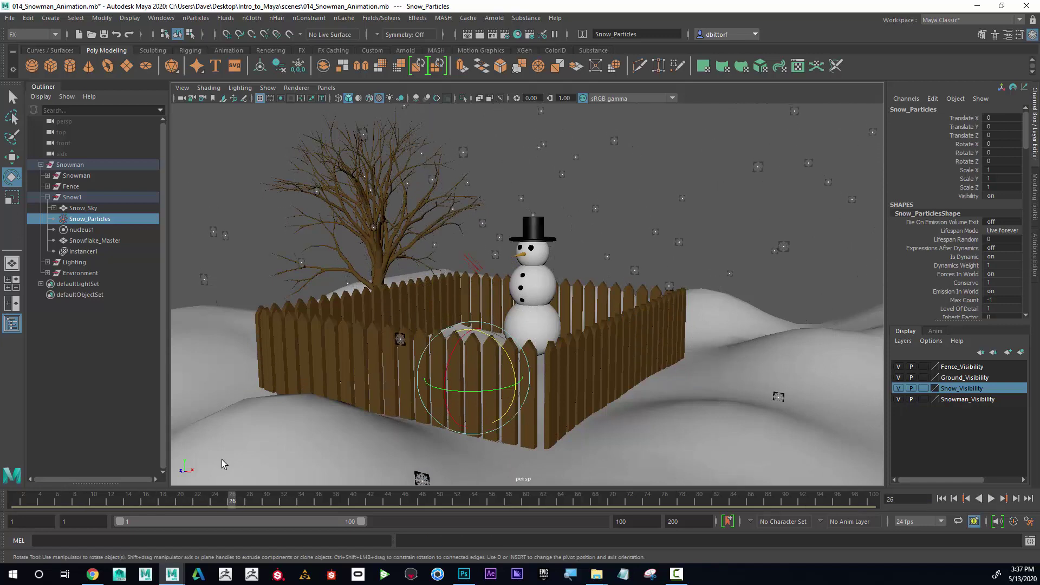
{"action": "left_click", "coordinate": [941, 498]}
{"action": "left_click", "coordinate": [991, 499]}
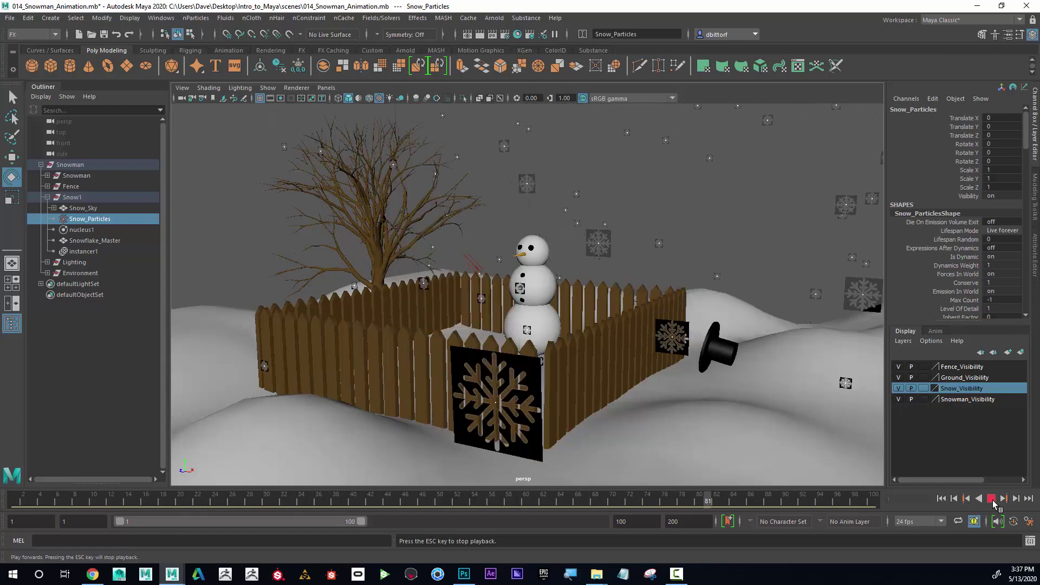
{"action": "left_click", "coordinate": [992, 499]}
{"action": "left_click", "coordinate": [941, 498]}
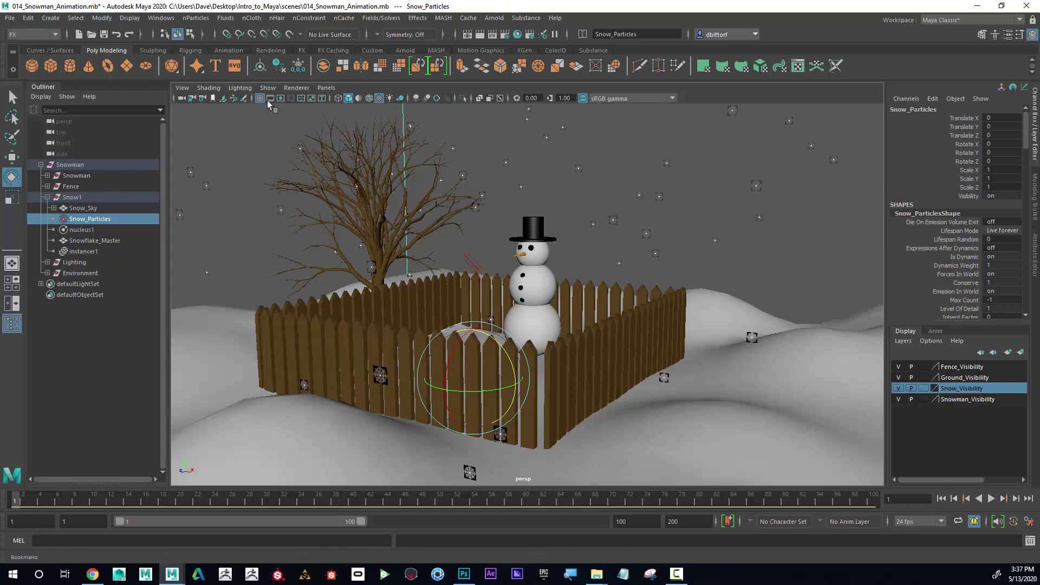
Step: Open Render Settings (Arnold, exr, 960 x 540) beside the viewport and open the File menu
{"action": "left_click", "coordinate": [505, 37]}
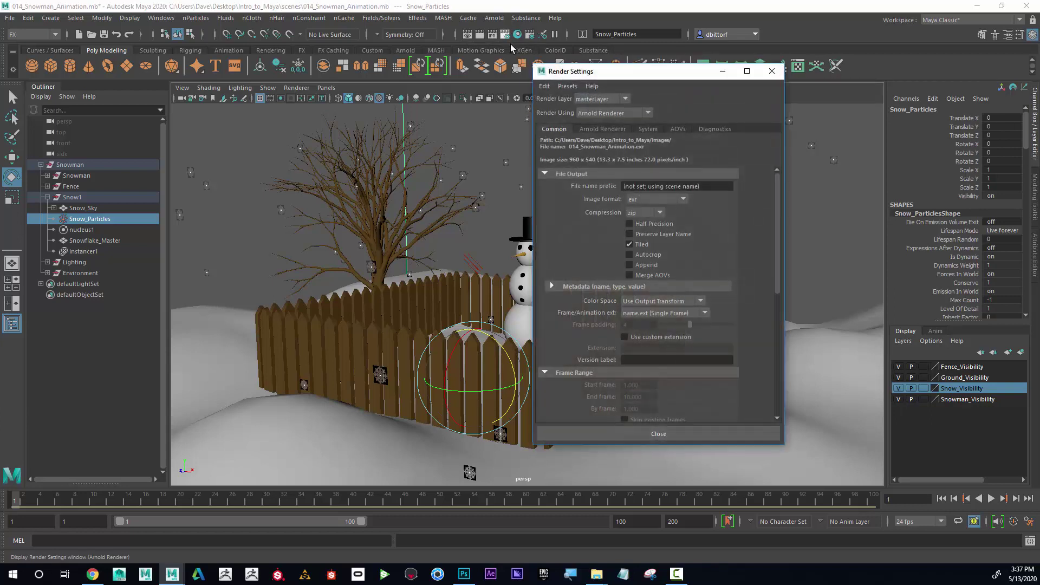
{"action": "left_click_drag", "start_coordinate": [586, 69], "coordinate": [757, 65]}
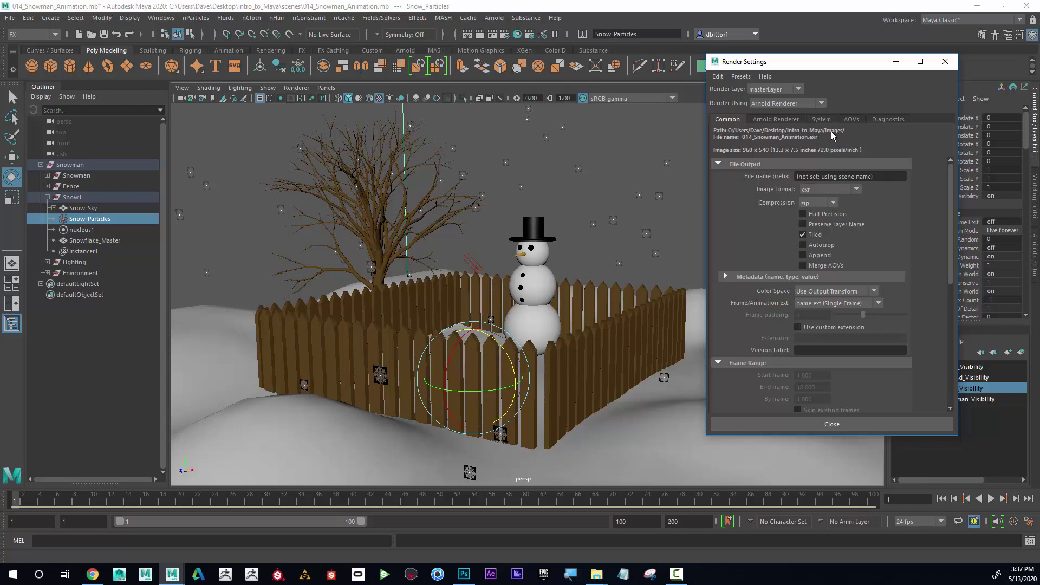
{"action": "left_click", "coordinate": [10, 18]}
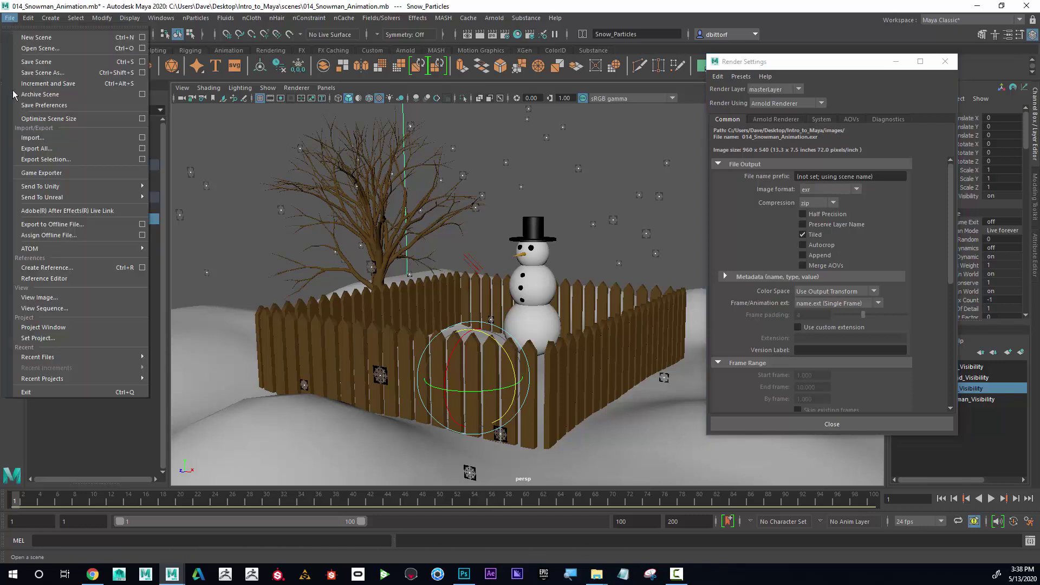
Step: Set the Desktop's Snowman folder as the current Maya project
{"action": "left_click", "coordinate": [43, 339]}
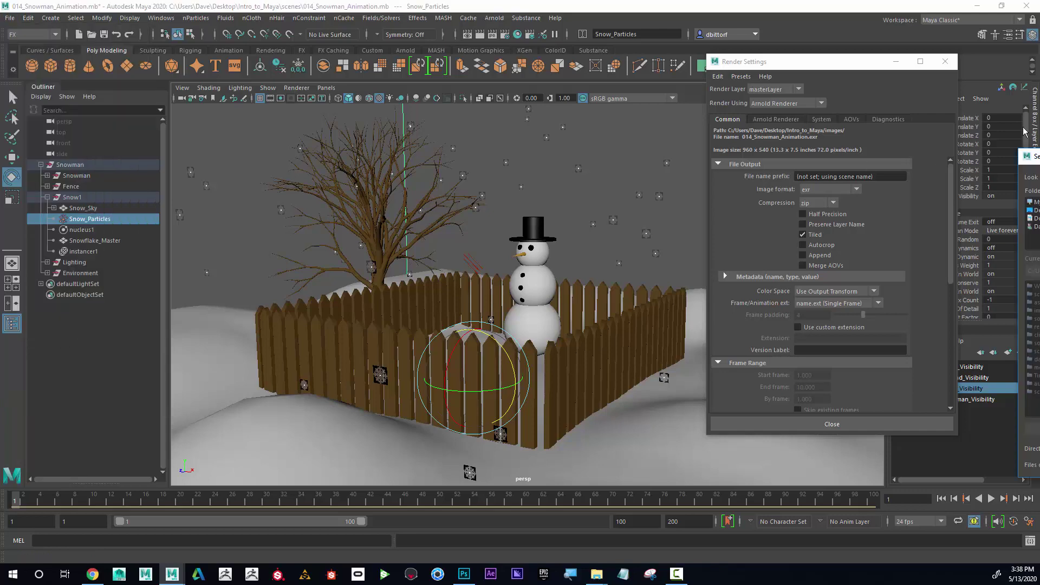
{"action": "left_click", "coordinate": [351, 119]}
{"action": "scroll", "coordinate": [448, 227], "scroll_direction": "down", "scroll_amount": 2}
{"action": "left_click", "coordinate": [426, 212]}
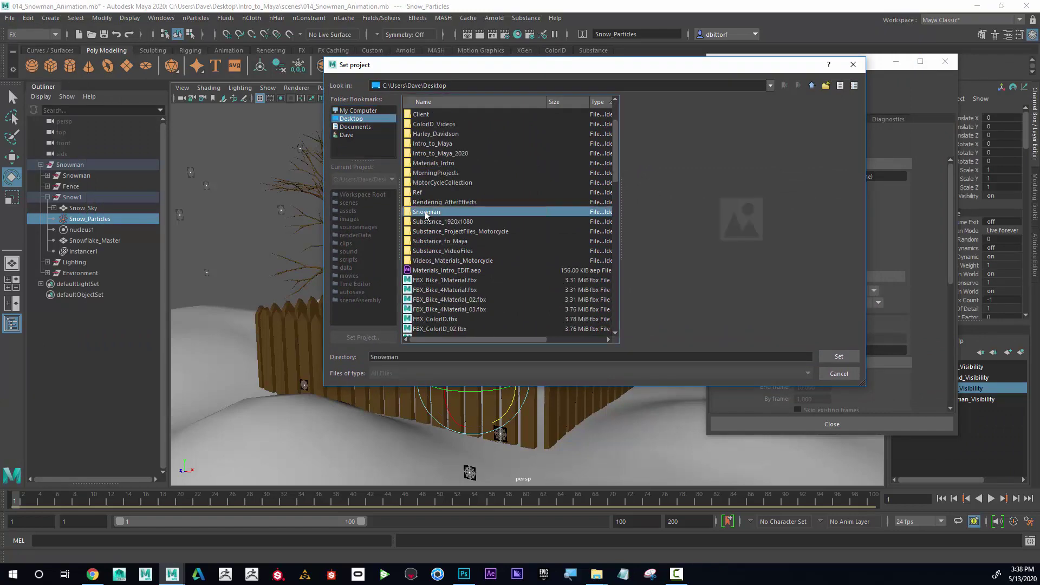
{"action": "left_click", "coordinate": [839, 356]}
{"action": "left_click_drag", "start_coordinate": [781, 67], "coordinate": [768, 68]}
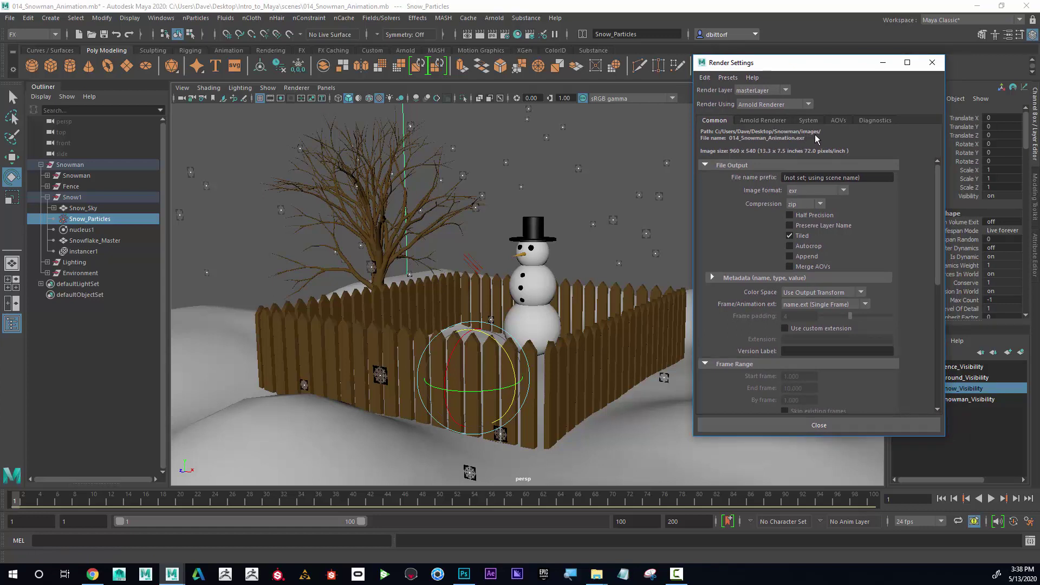
Step: Set the file name prefix to SnowmanAnimation and the image format to jpeg
{"action": "triple_click", "coordinate": [872, 178]}
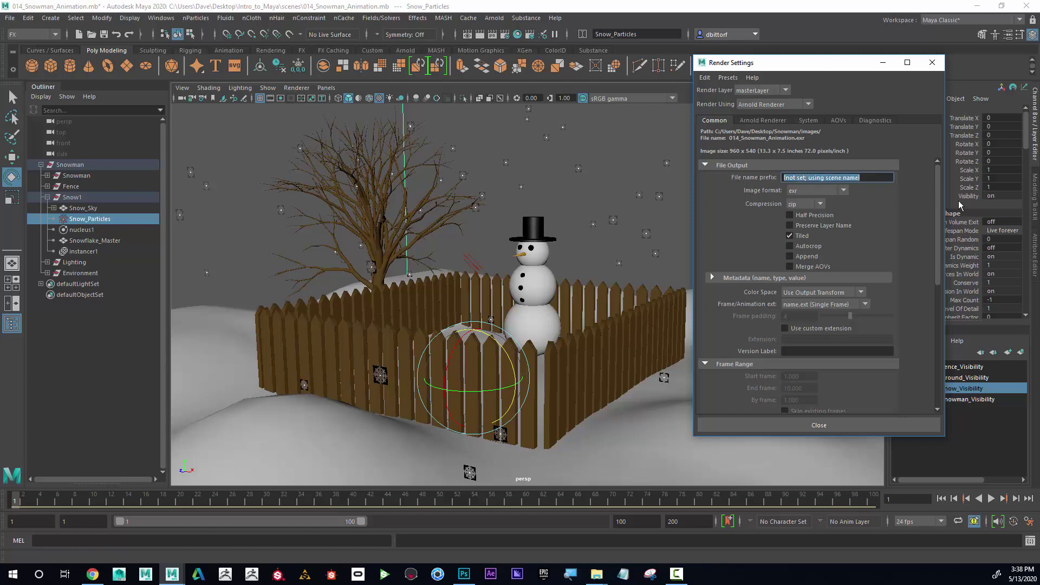
{"action": "type", "text": "SnowmanAnimation"}
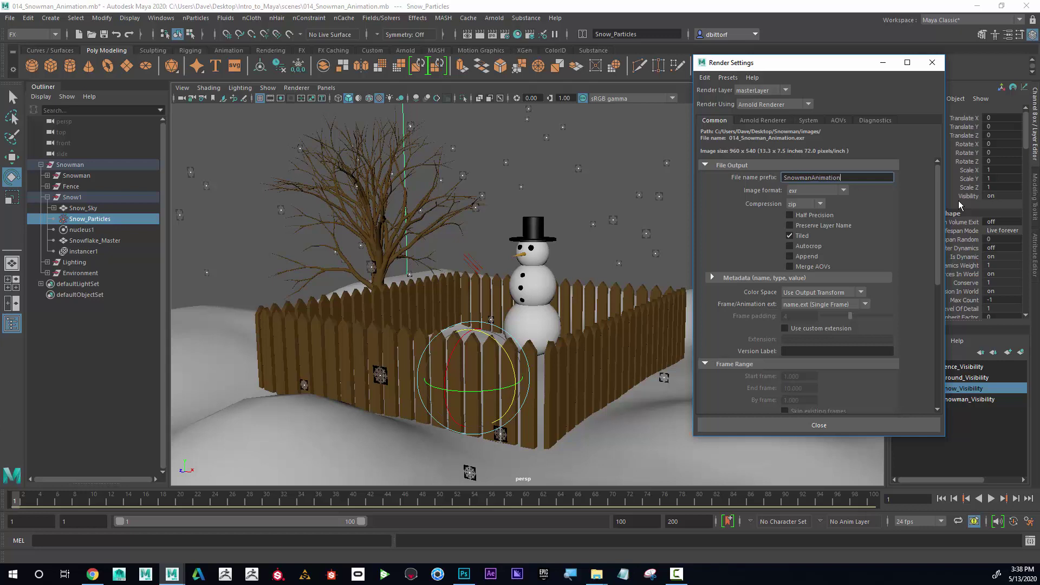
{"action": "key", "text": "Return"}
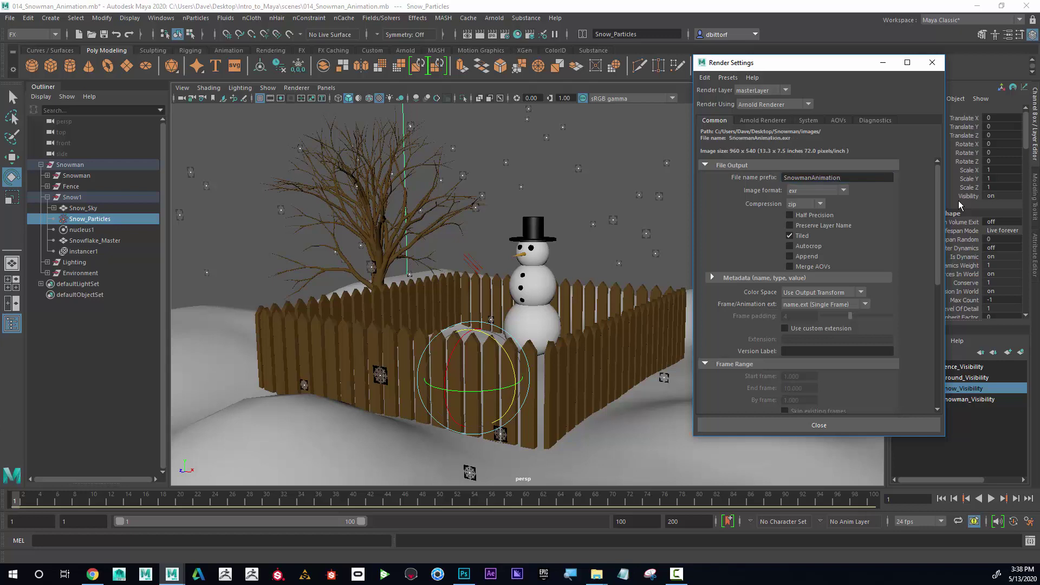
{"action": "left_click", "coordinate": [807, 194]}
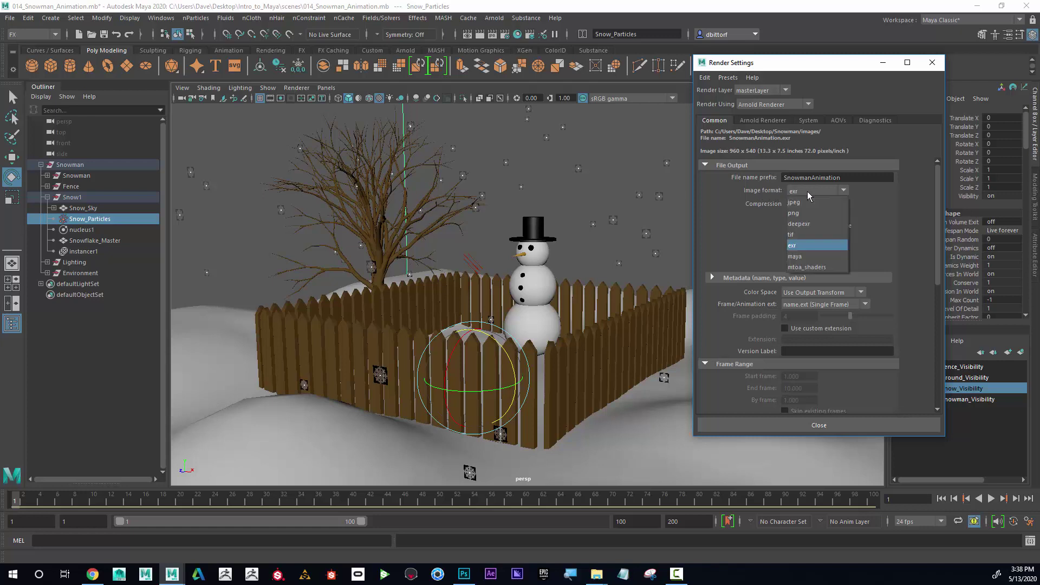
{"action": "left_click", "coordinate": [806, 202]}
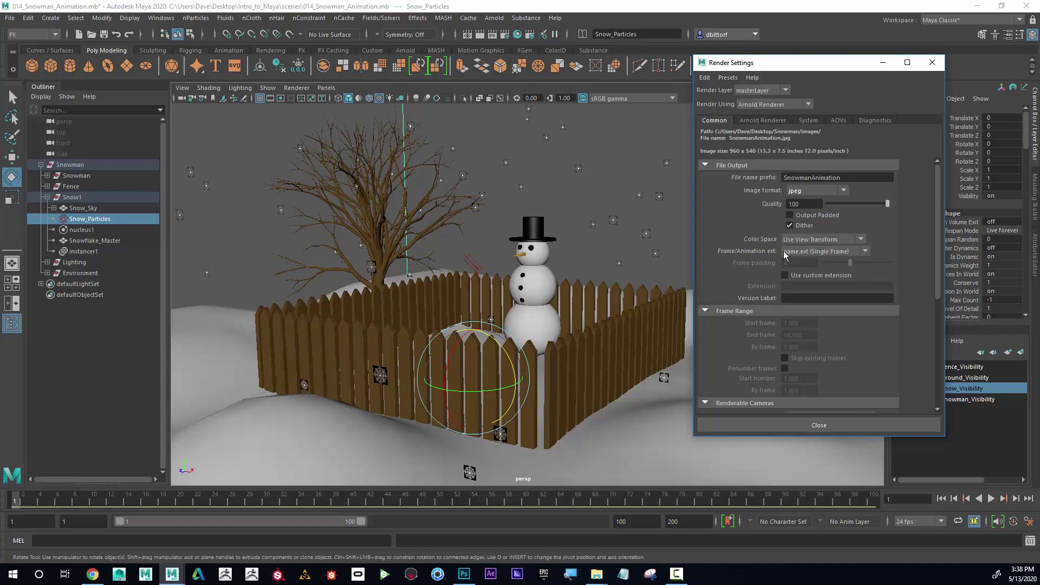
Step: Set Frame/Animation ext to name_#.ext for numbered frame output
{"action": "left_click", "coordinate": [819, 252]}
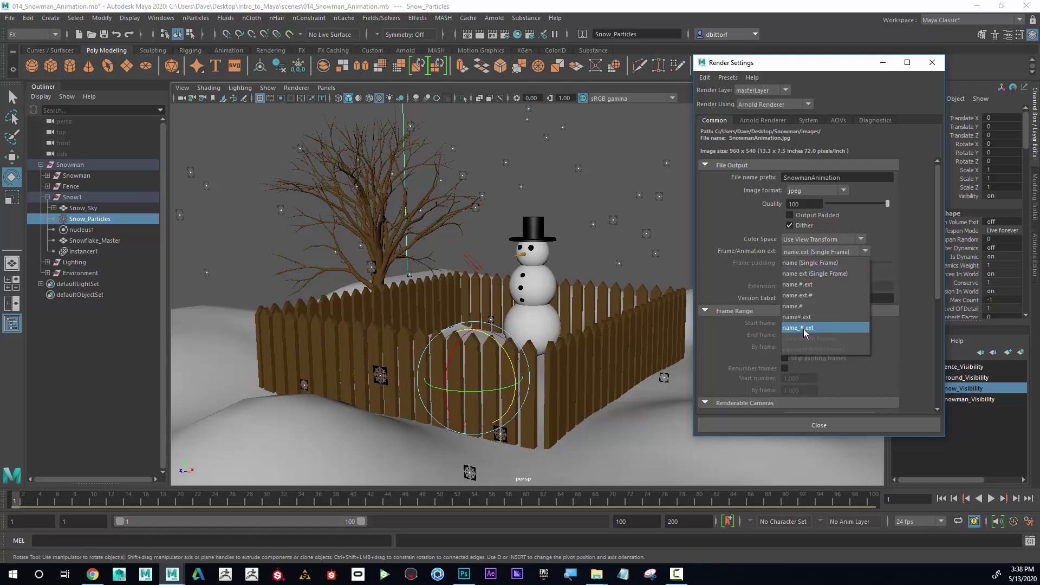
{"action": "left_click", "coordinate": [817, 328]}
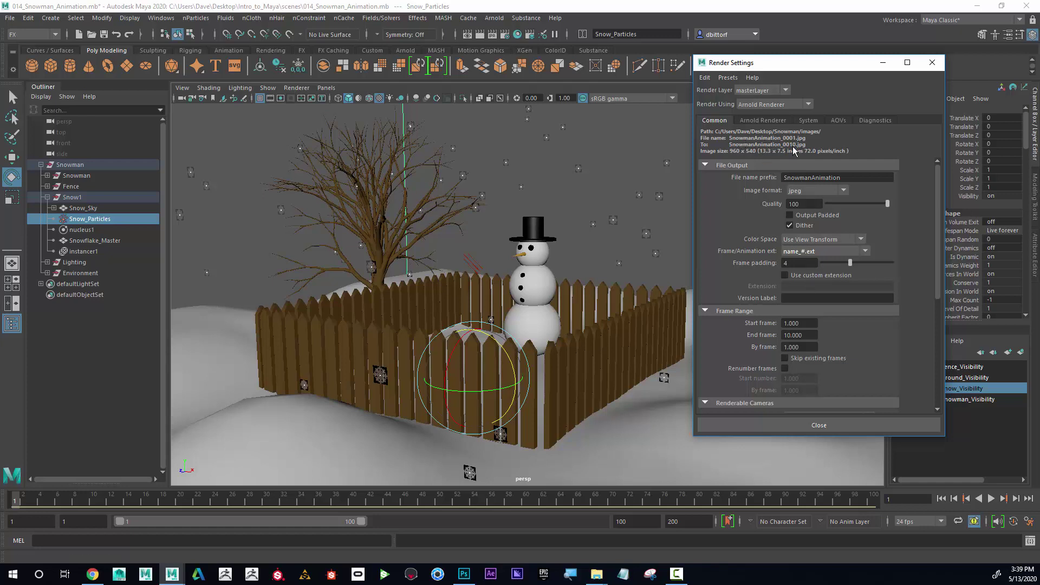
Step: Set the render end frame to 100 and check the 960 x 540 image size
{"action": "double_click", "coordinate": [804, 336]}
{"action": "type", "text": "100"}
{"action": "key", "text": "Return"}
{"action": "scroll", "coordinate": [856, 273], "scroll_direction": "down", "scroll_amount": 5}
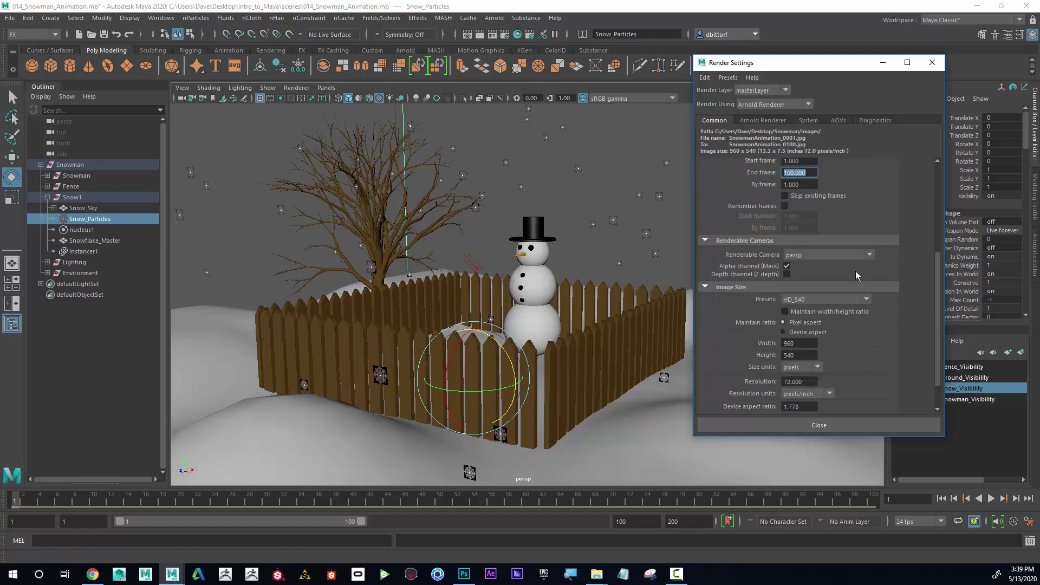
{"action": "scroll", "coordinate": [856, 275], "scroll_direction": "down", "scroll_amount": 1}
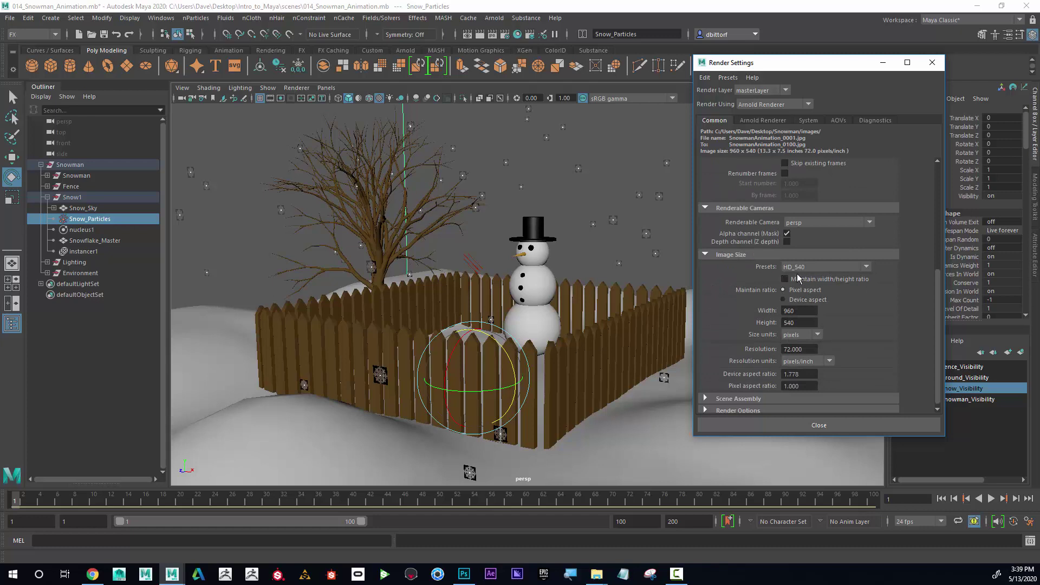
{"action": "left_click_drag", "start_coordinate": [779, 62], "coordinate": [856, 57]}
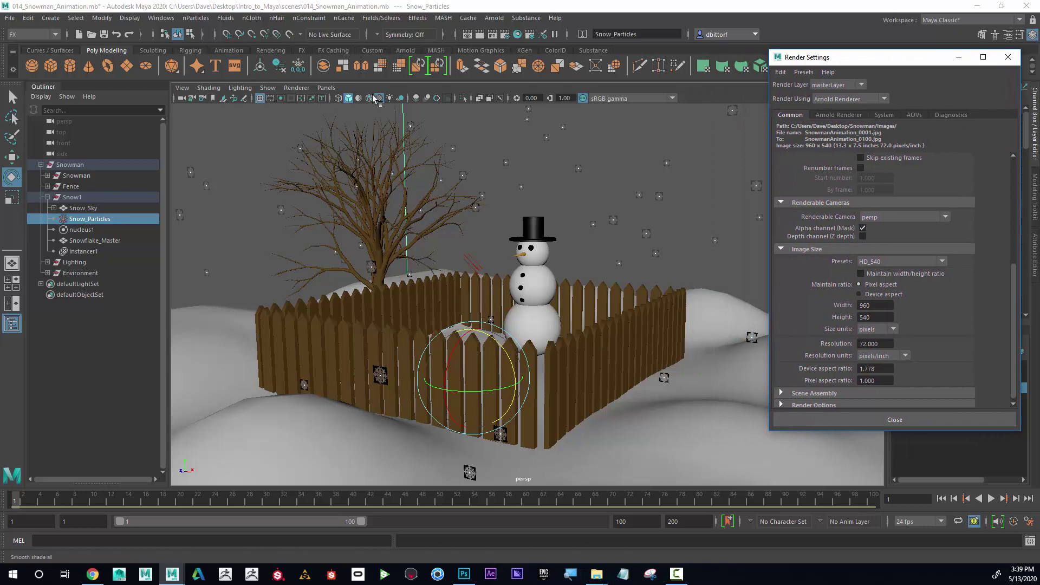
Step: Turn on the Resolution Gate and tumble and dolly the persp camera to frame the snowman
{"action": "left_click", "coordinate": [280, 99]}
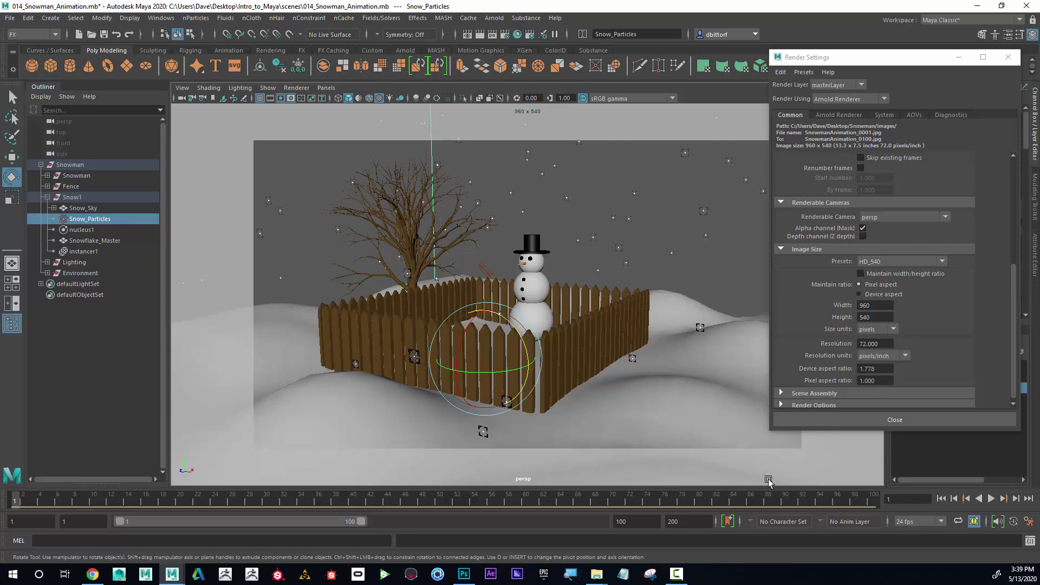
{"action": "left_click_drag", "start_coordinate": [498, 206], "coordinate": [486, 199], "text": "alt"}
{"action": "right_click_drag", "start_coordinate": [485, 199], "coordinate": [502, 202], "text": "alt"}
{"action": "left_click_drag", "start_coordinate": [502, 202], "coordinate": [435, 149], "text": "alt"}
Step: Set the camera's resolution gate fit to Horizontal, then play the animation inside the gate
{"action": "left_click", "coordinate": [181, 87]}
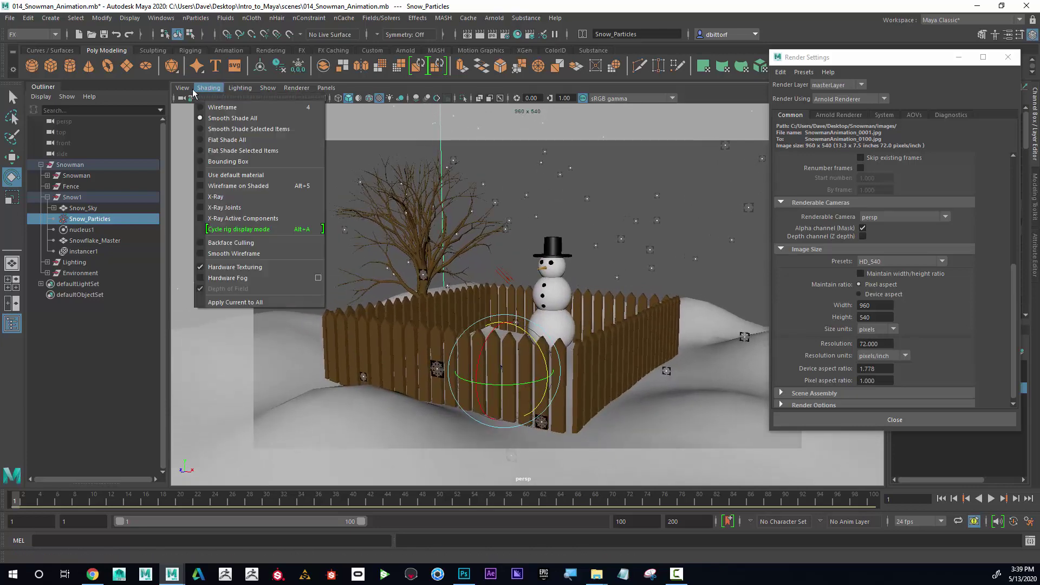
{"action": "mouse_move", "coordinate": [232, 294]}
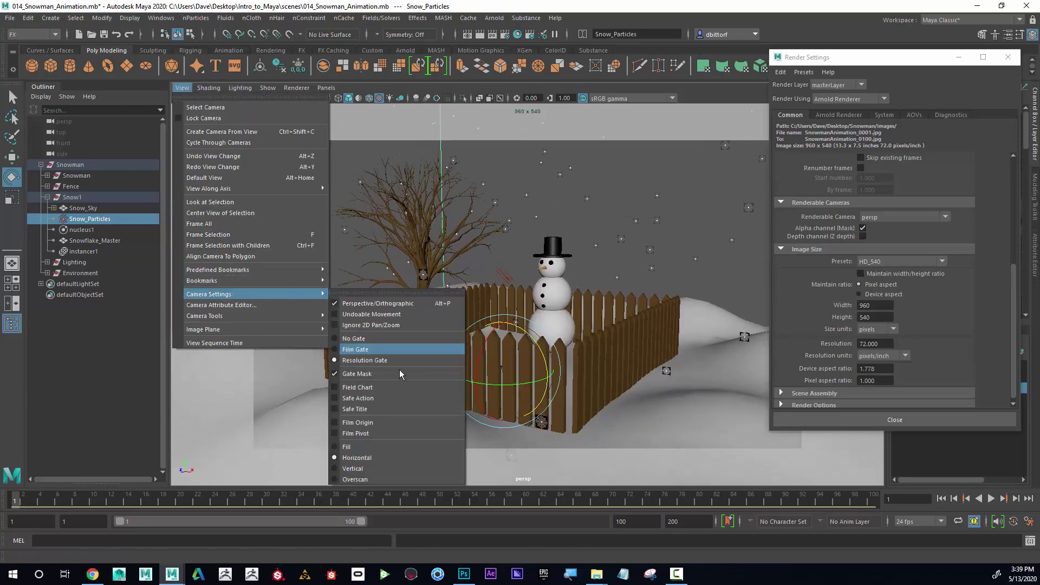
{"action": "left_click", "coordinate": [423, 446]}
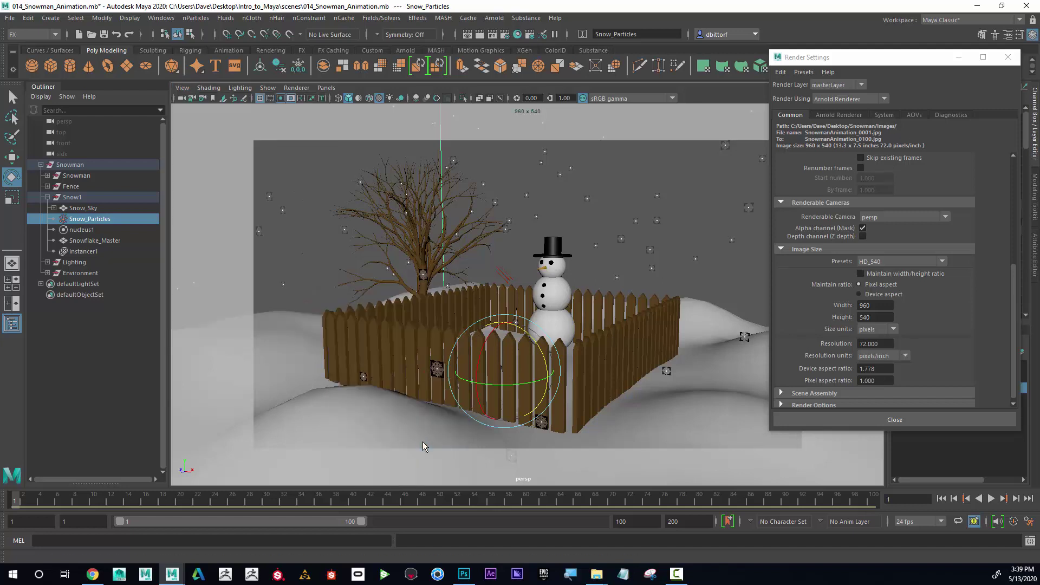
{"action": "left_click", "coordinate": [182, 88]}
{"action": "mouse_move", "coordinate": [233, 294]}
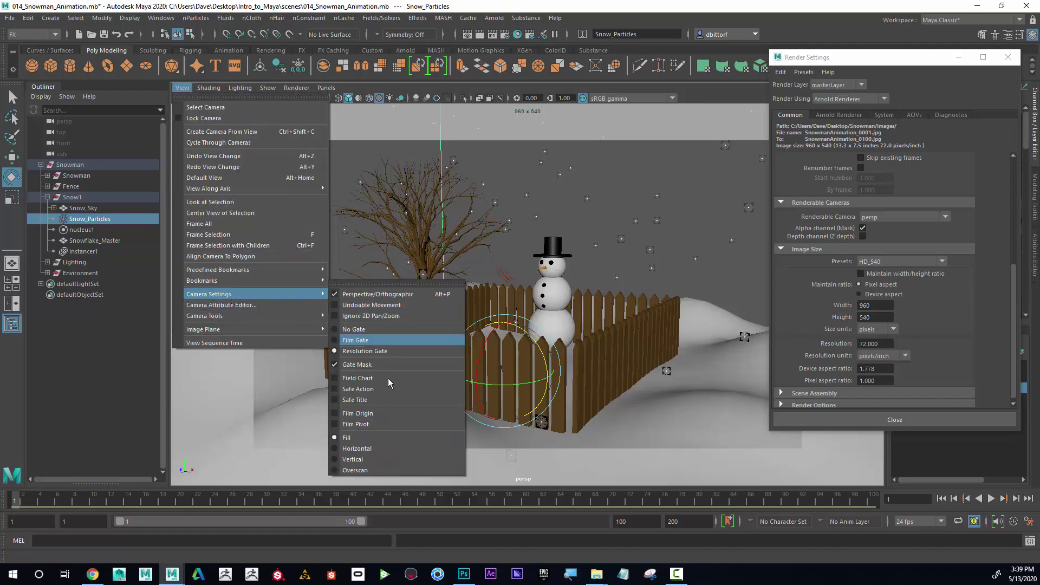
{"action": "left_click", "coordinate": [400, 448]}
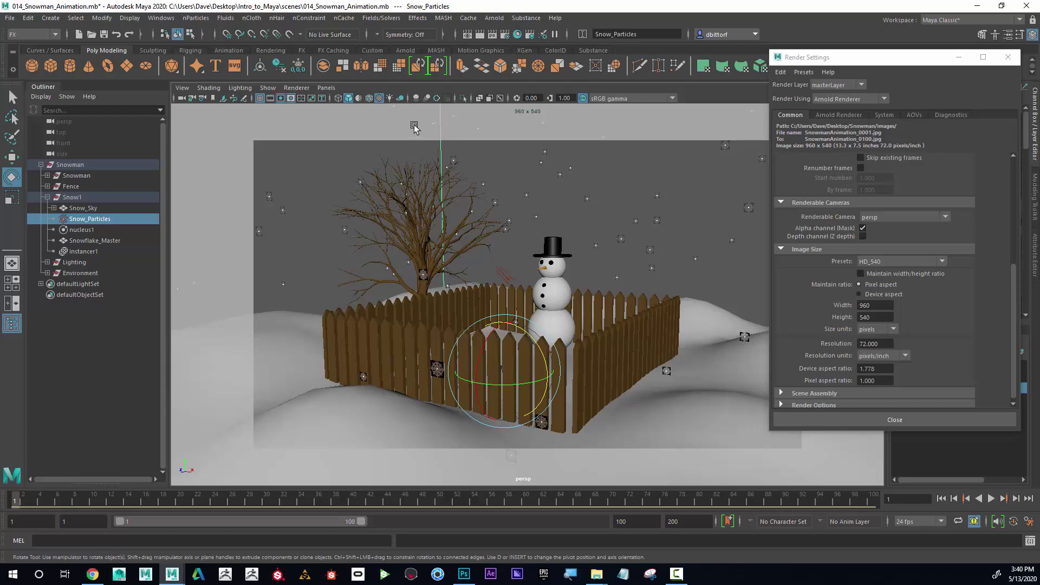
{"action": "left_click_drag", "start_coordinate": [845, 56], "coordinate": [906, 57]}
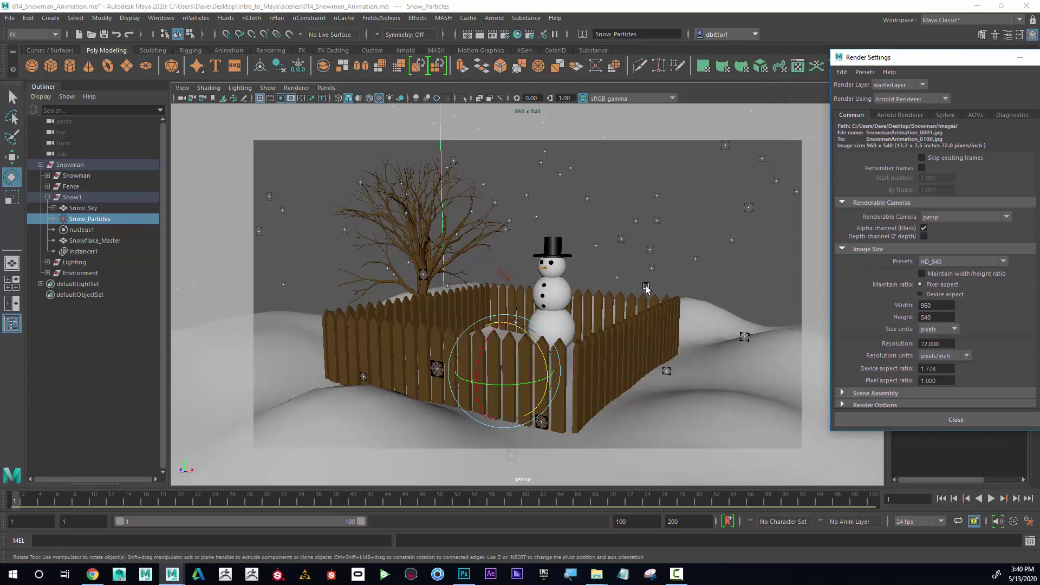
{"action": "left_click", "coordinate": [991, 498]}
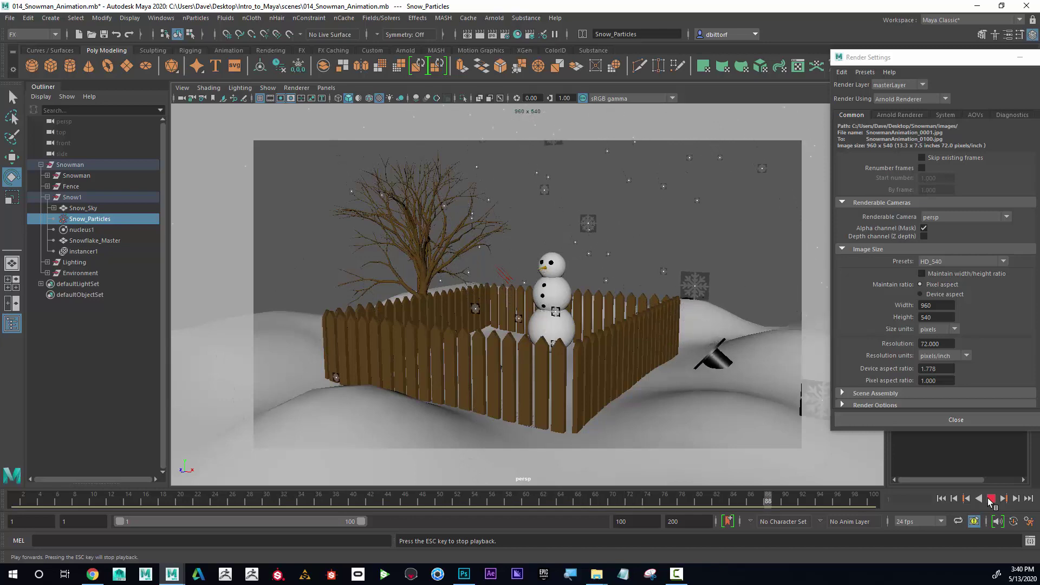
Step: Stop playback, tumble the persp view, and reposition the Render Settings window off the scene
{"action": "left_click", "coordinate": [991, 499]}
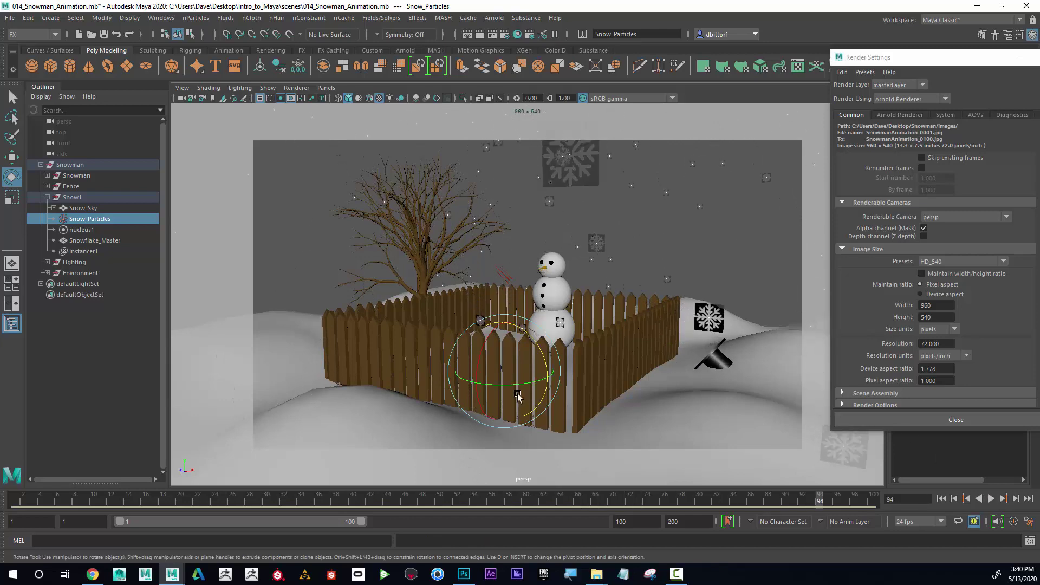
{"action": "left_click_drag", "start_coordinate": [742, 388], "coordinate": [680, 389], "text": "alt"}
{"action": "left_click_drag", "start_coordinate": [928, 57], "coordinate": [168, 132]}
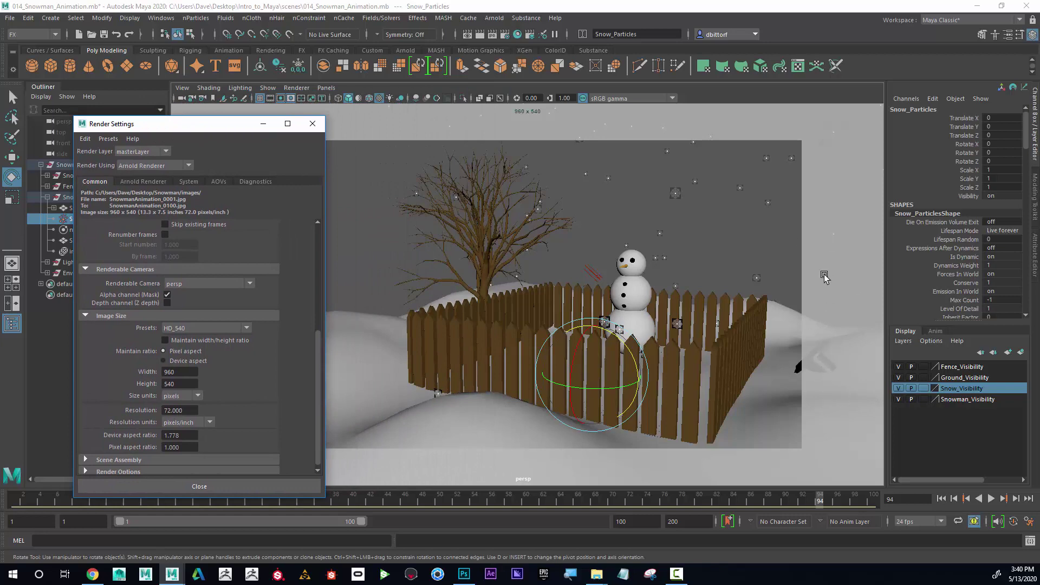
{"action": "middle_click_drag", "start_coordinate": [743, 358], "coordinate": [626, 363], "text": "alt"}
{"action": "left_click_drag", "start_coordinate": [170, 118], "coordinate": [983, 133]}
{"action": "mouse_move", "coordinate": [664, 271]}
{"action": "left_mouse_down", "text": "alt"}
{"action": "mouse_move", "coordinate": [621, 271]}
{"action": "mouse_move", "coordinate": [657, 274]}
{"action": "left_mouse_up", "text": "alt"}
{"action": "middle_click_drag", "start_coordinate": [657, 274], "coordinate": [643, 271], "text": "alt"}
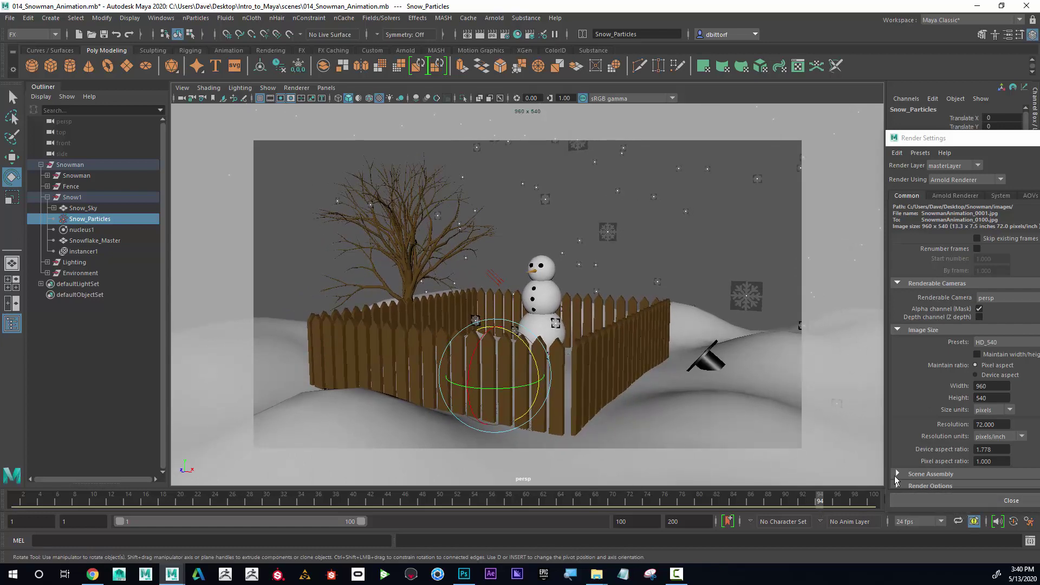
{"action": "left_click_drag", "start_coordinate": [954, 144], "coordinate": [928, 77]}
Step: Replay the snowfall from frame 1, then rewind the timeline to frame 1
{"action": "left_click", "coordinate": [941, 498]}
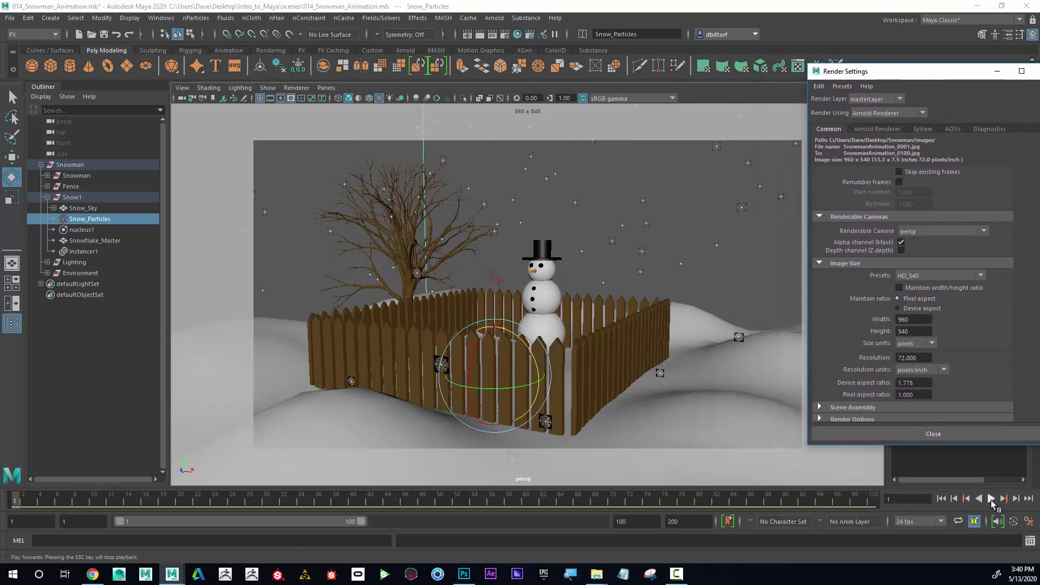
{"action": "left_click", "coordinate": [990, 498]}
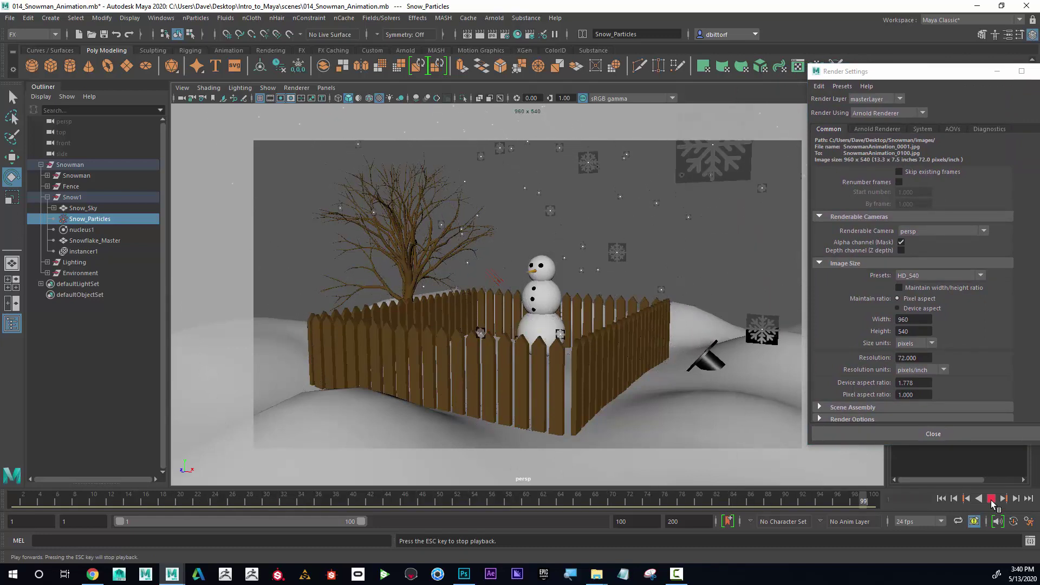
{"action": "left_click", "coordinate": [991, 500]}
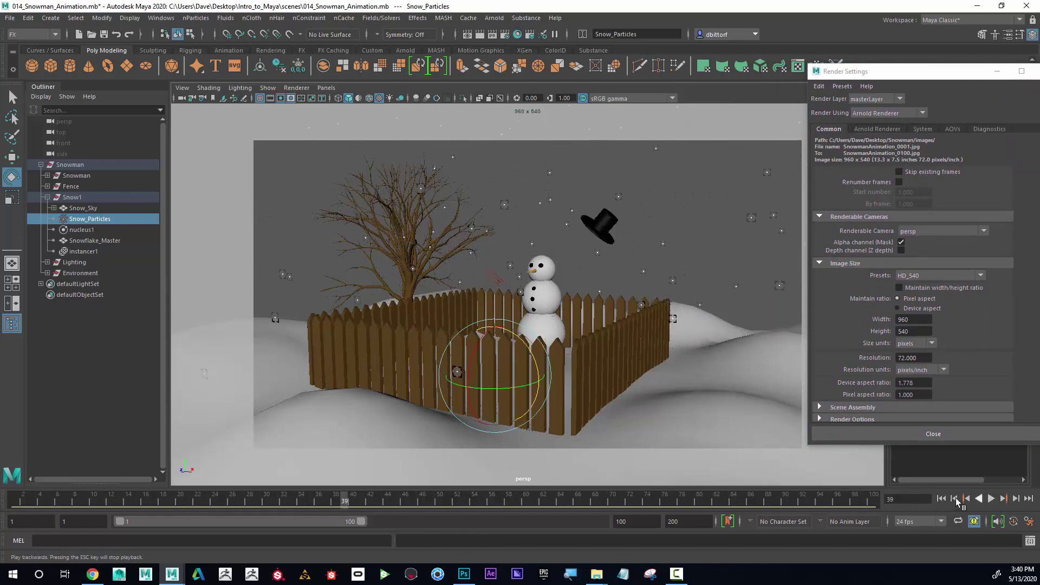
{"action": "left_click", "coordinate": [941, 498]}
{"action": "left_click_drag", "start_coordinate": [896, 76], "coordinate": [778, 104]}
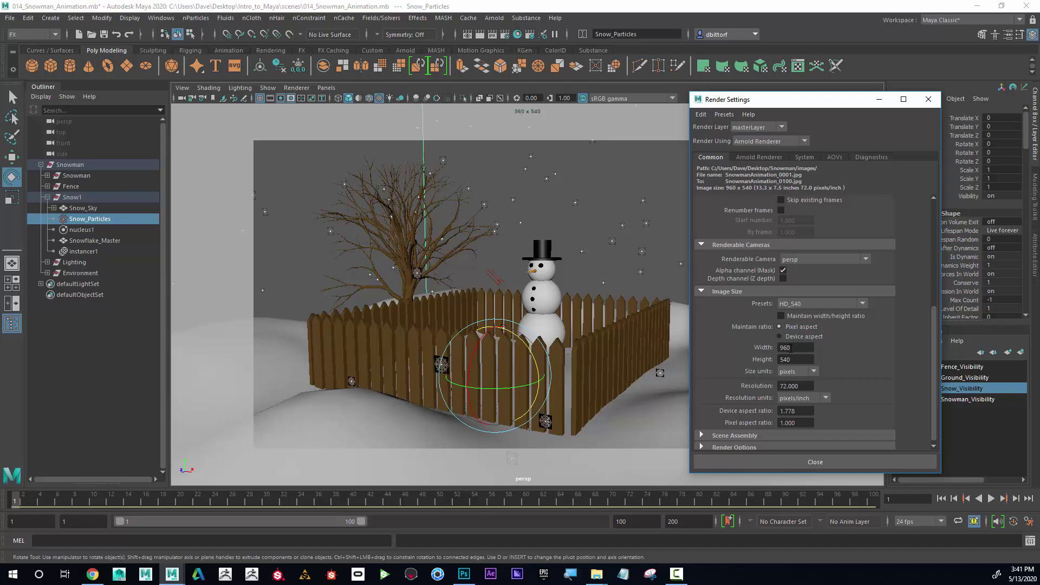
Step: Verify the 960 x 540 size, jpeg SnowmanAnimation output and frames 1–100, then close Render Settings
{"action": "left_click", "coordinate": [792, 360]}
{"action": "scroll", "coordinate": [875, 381], "scroll_direction": "up", "scroll_amount": 5}
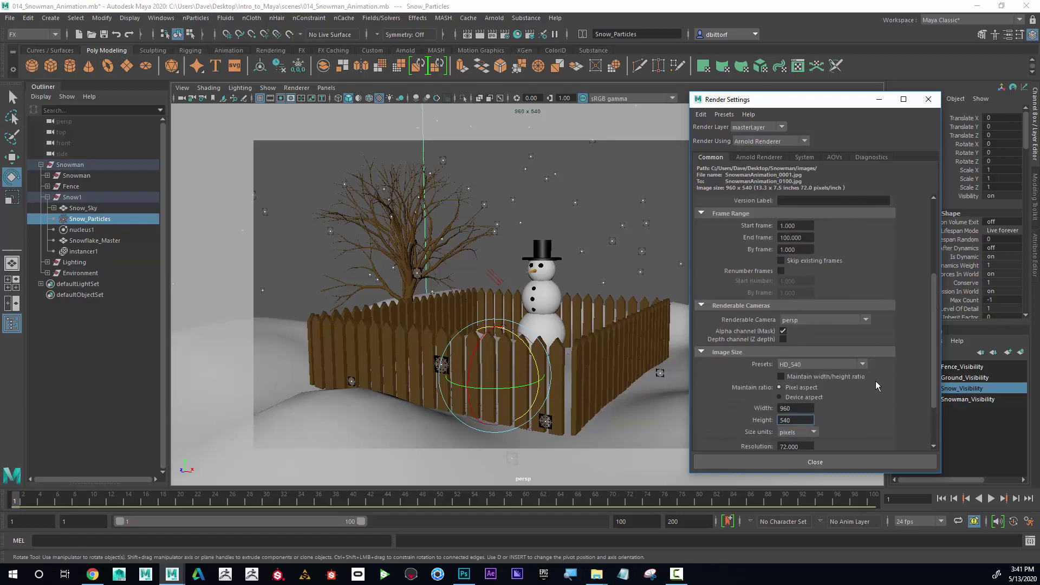
{"action": "scroll", "coordinate": [875, 381], "scroll_direction": "up", "scroll_amount": 3}
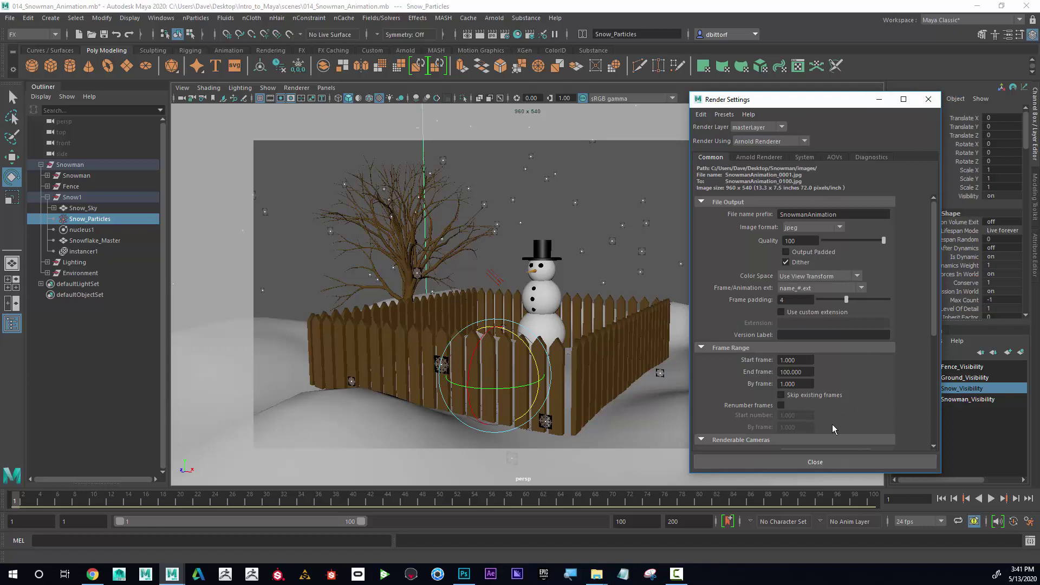
{"action": "left_click", "coordinate": [818, 462]}
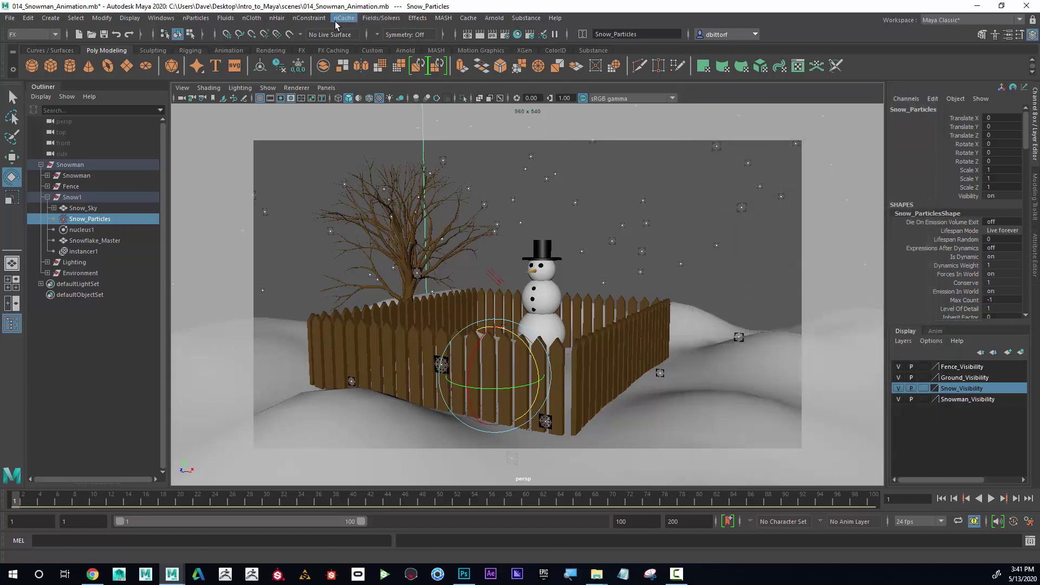
Step: Switch the menu set to Rendering and place the Snowman project folder beside the restored Maya window
{"action": "left_click", "coordinate": [33, 36]}
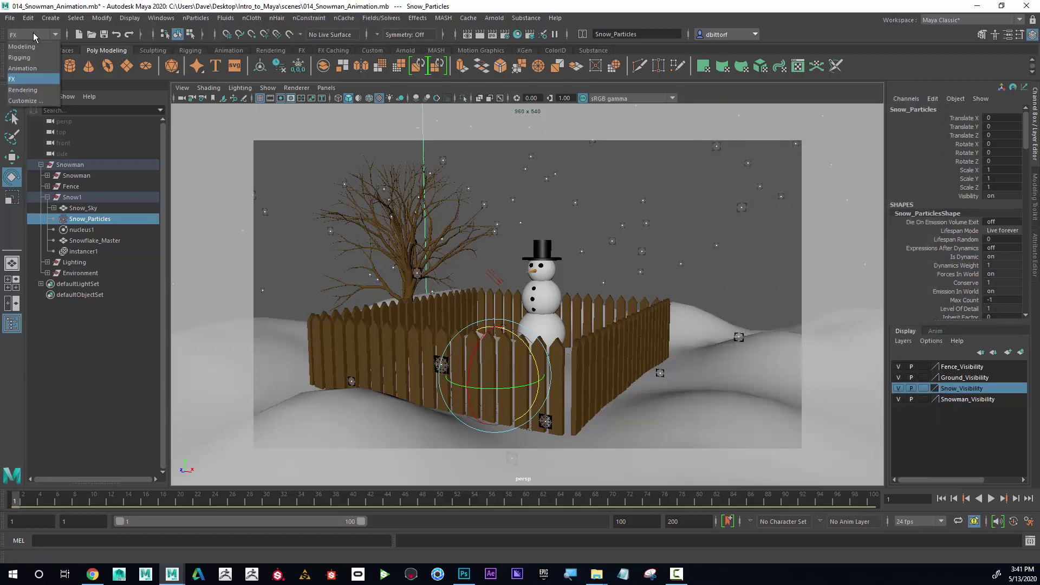
{"action": "left_click", "coordinate": [30, 91]}
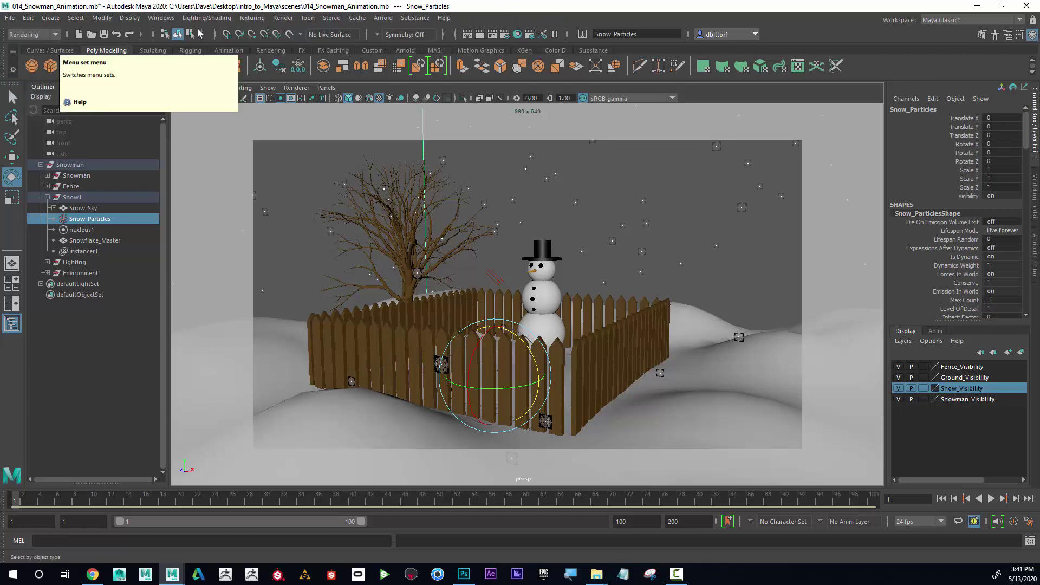
{"action": "left_click", "coordinate": [282, 18]}
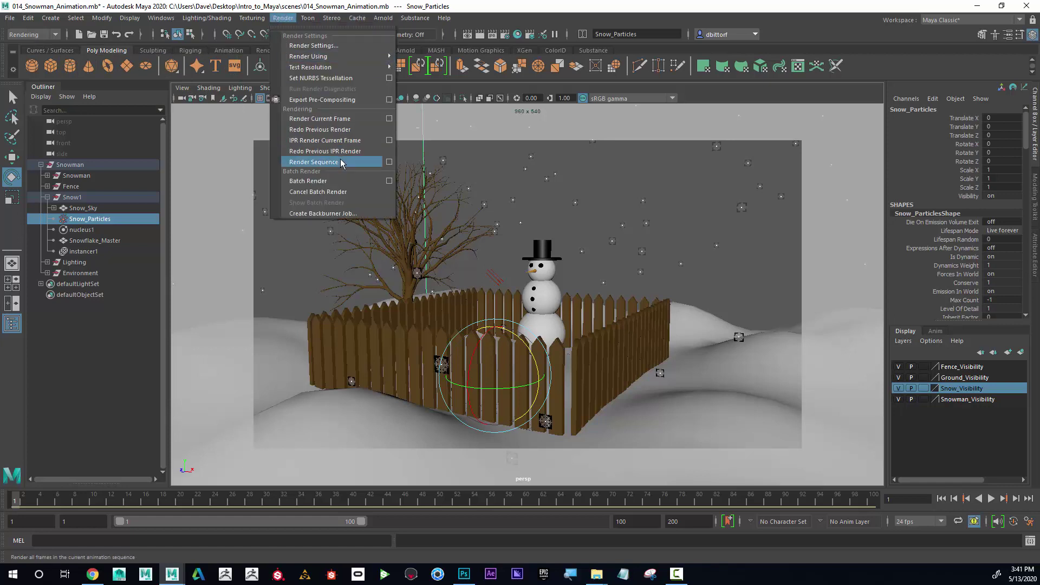
{"action": "left_click", "coordinate": [383, 7]}
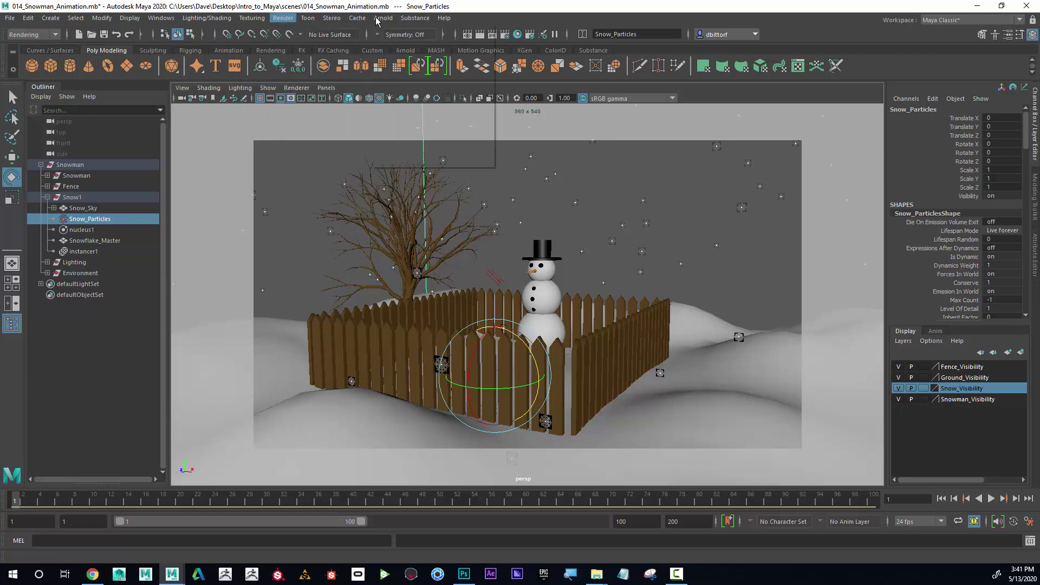
{"action": "left_click_drag", "start_coordinate": [388, 6], "coordinate": [575, 20]}
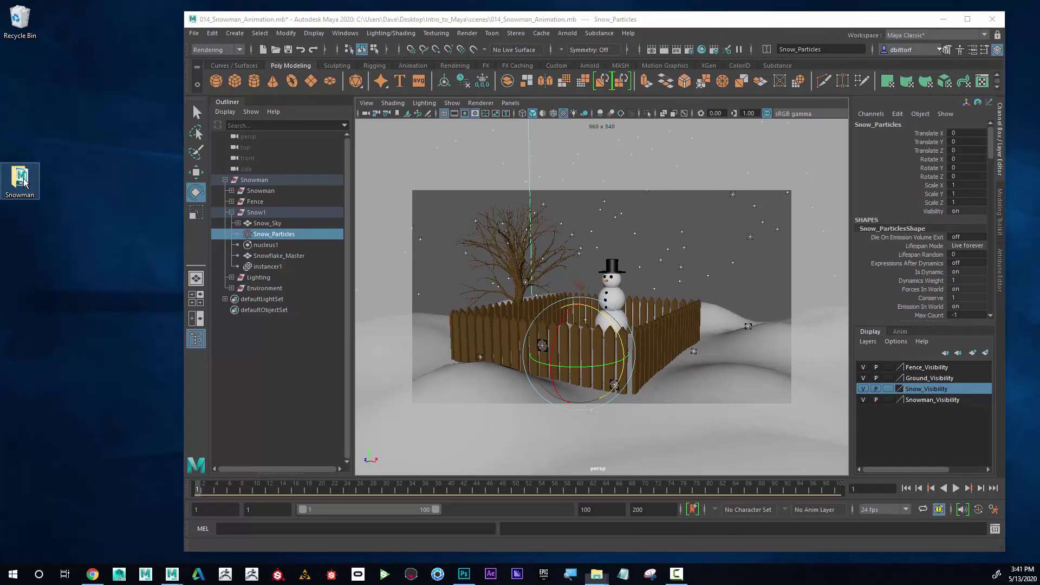
{"action": "left_click_drag", "start_coordinate": [921, 131], "coordinate": [276, 77]}
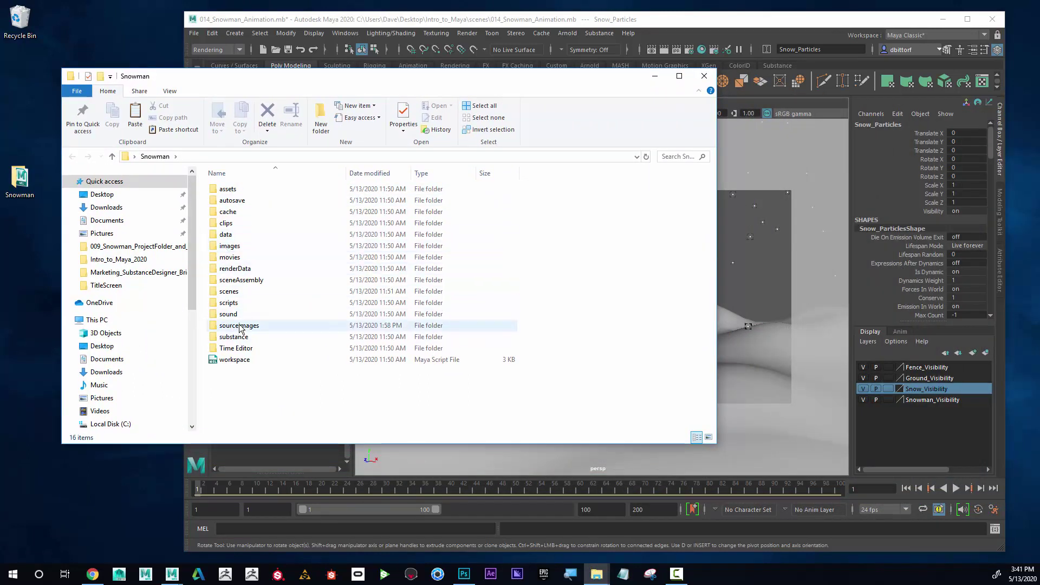
Step: Open the empty images folder, narrow its window and move it to the left of Maya
{"action": "left_click", "coordinate": [231, 249]}
{"action": "double_click", "coordinate": [233, 252]}
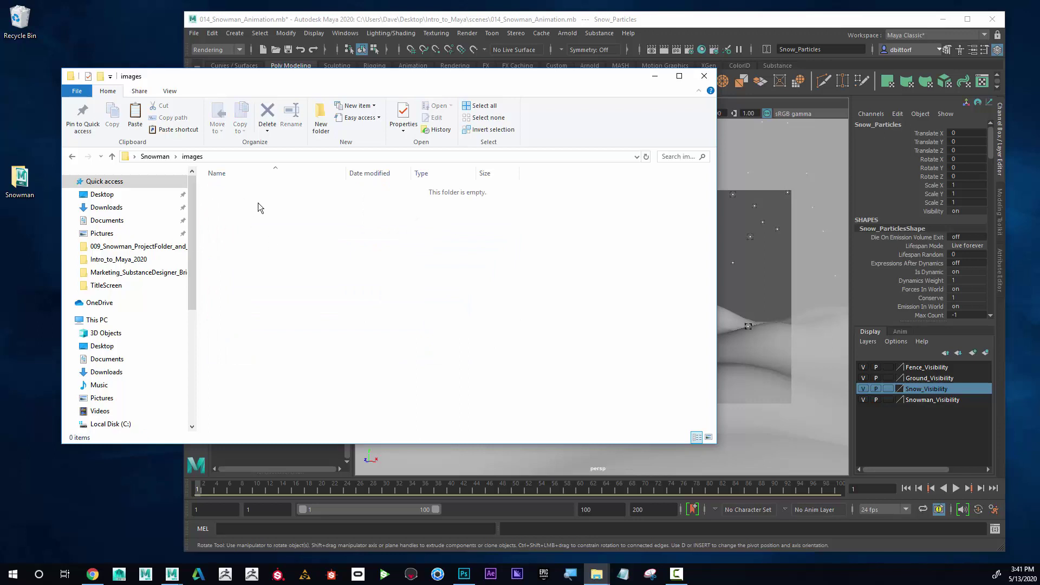
{"action": "left_click_drag", "start_coordinate": [716, 216], "coordinate": [395, 216]}
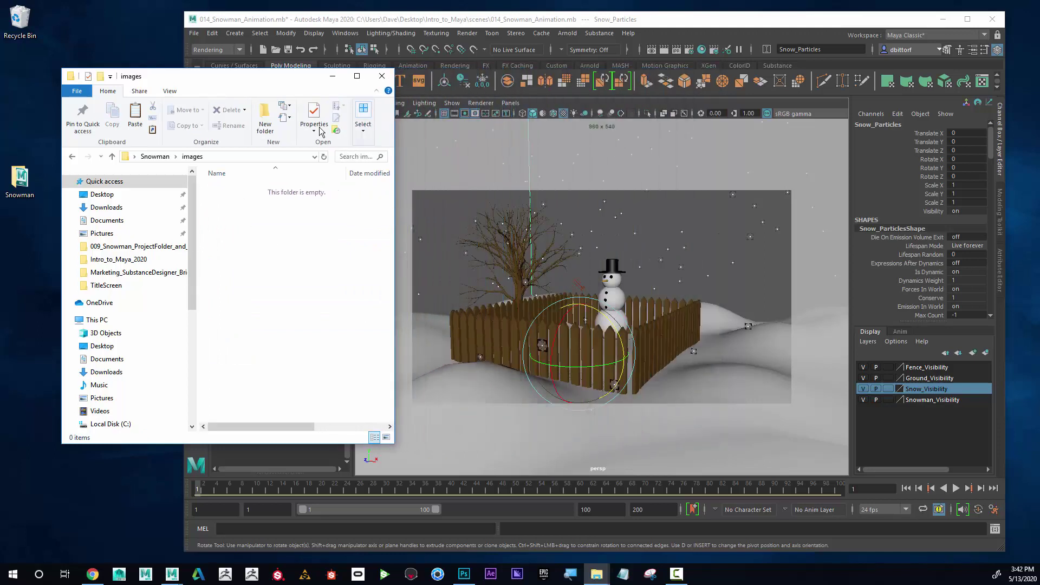
{"action": "left_click_drag", "start_coordinate": [276, 78], "coordinate": [223, 75]}
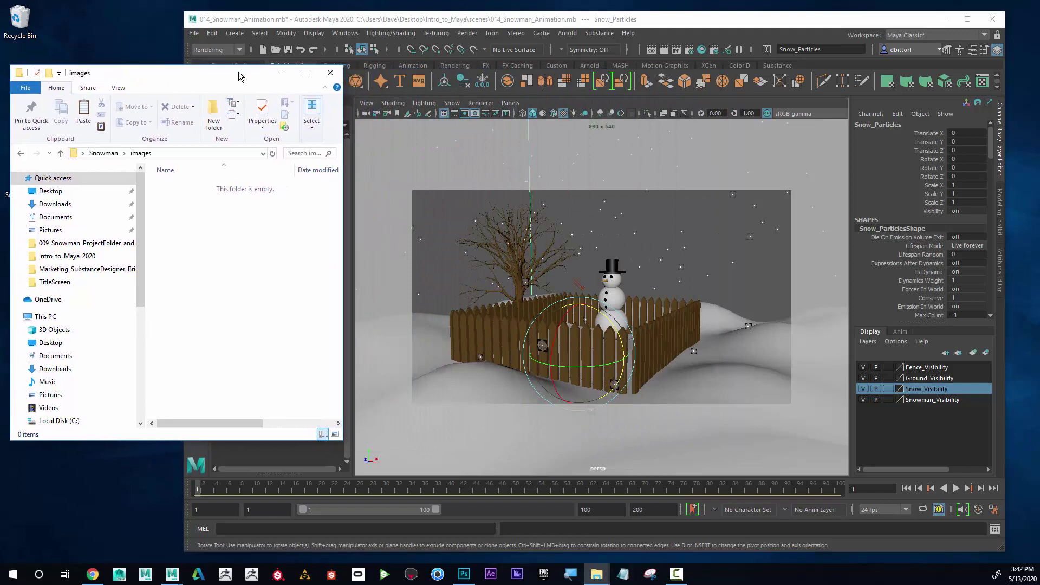
Step: Open the Render View window and place it right of the images folder, then show the Render menu
{"action": "left_click", "coordinate": [652, 54]}
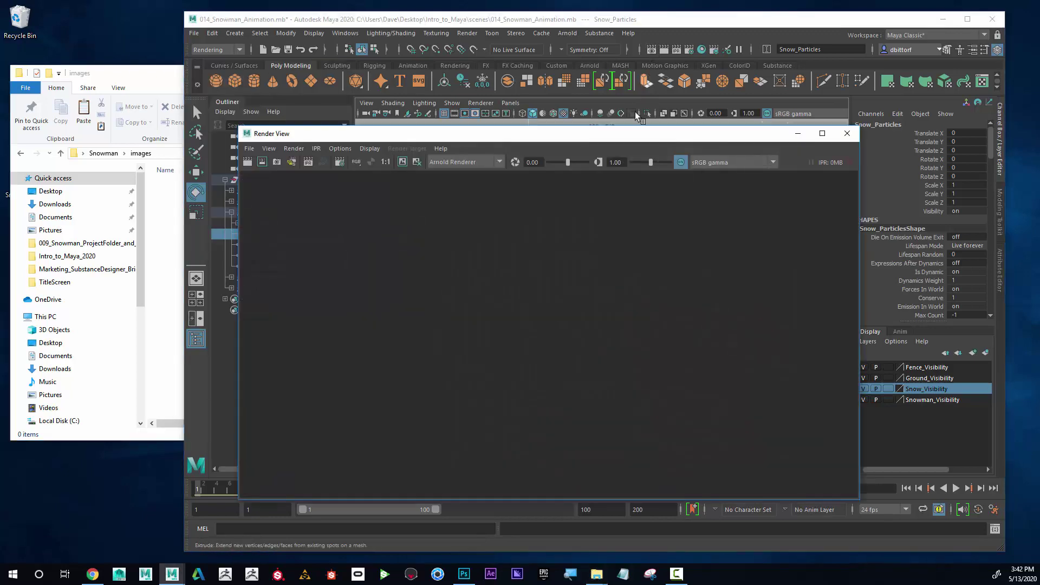
{"action": "left_click_drag", "start_coordinate": [636, 135], "coordinate": [732, 123]}
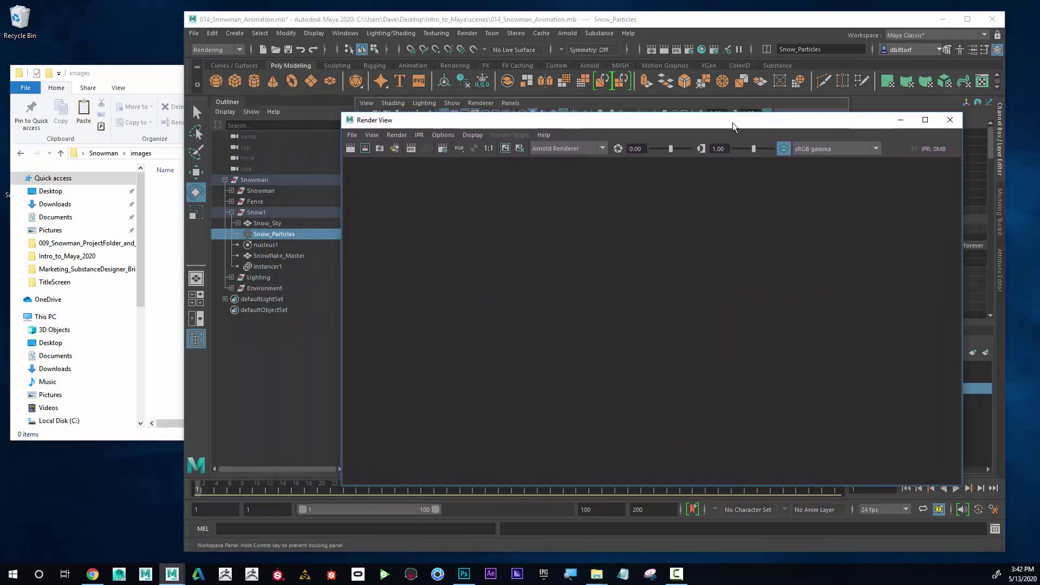
{"action": "left_click", "coordinate": [157, 76]}
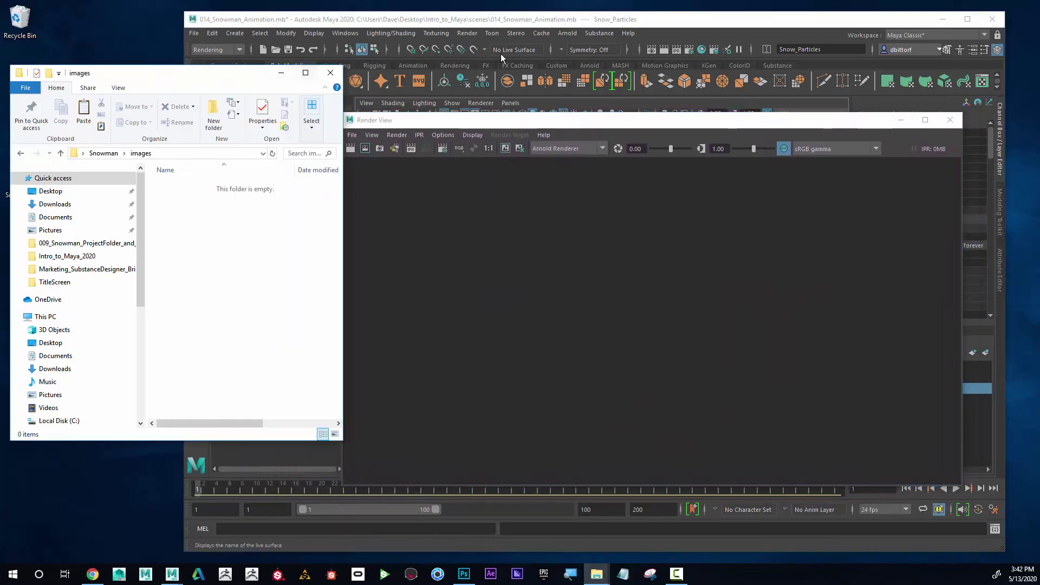
{"action": "left_click_drag", "start_coordinate": [524, 118], "coordinate": [562, 121]}
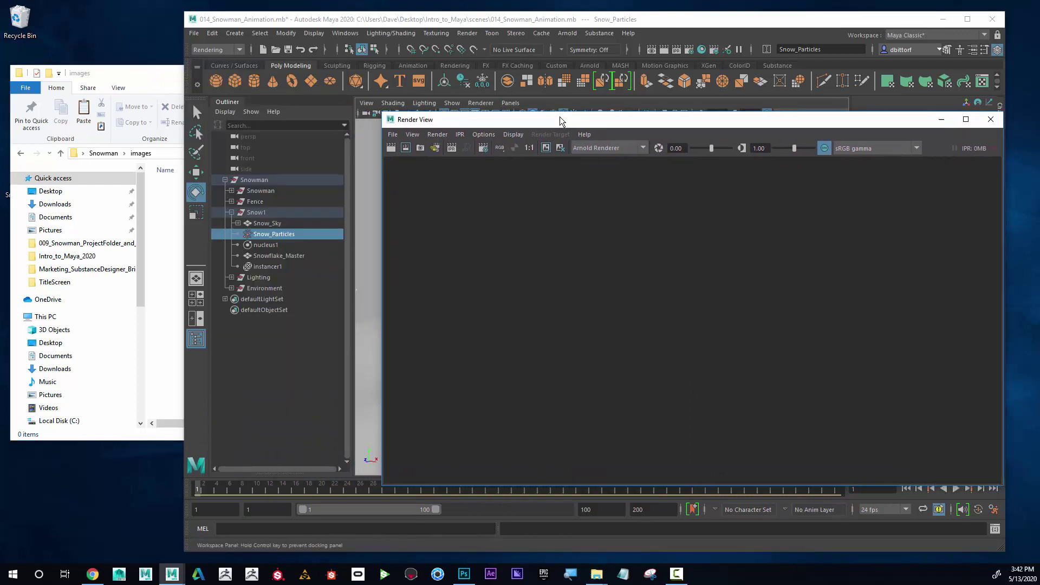
{"action": "left_click", "coordinate": [467, 33]}
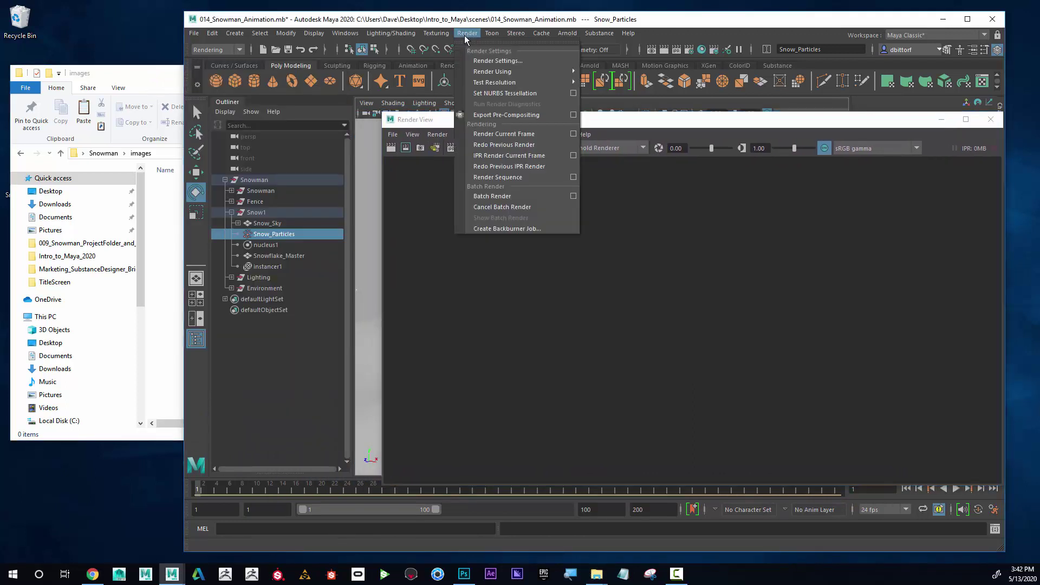
Step: Render the full sequence and widen the images folder to watch SnowmanAnimation_1_0001 onward arrive
{"action": "left_click", "coordinate": [510, 179]}
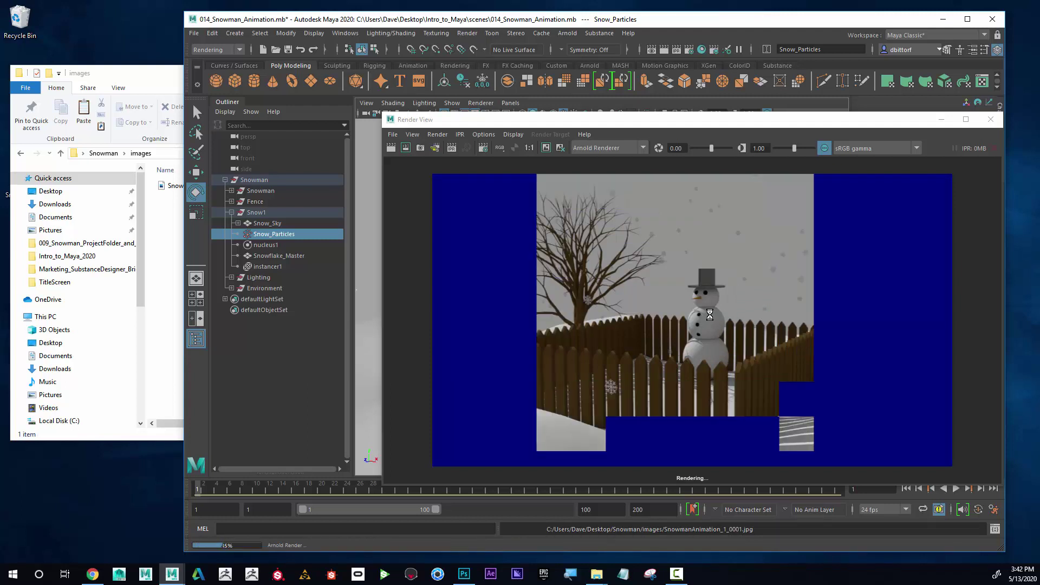
{"action": "left_click", "coordinate": [147, 79]}
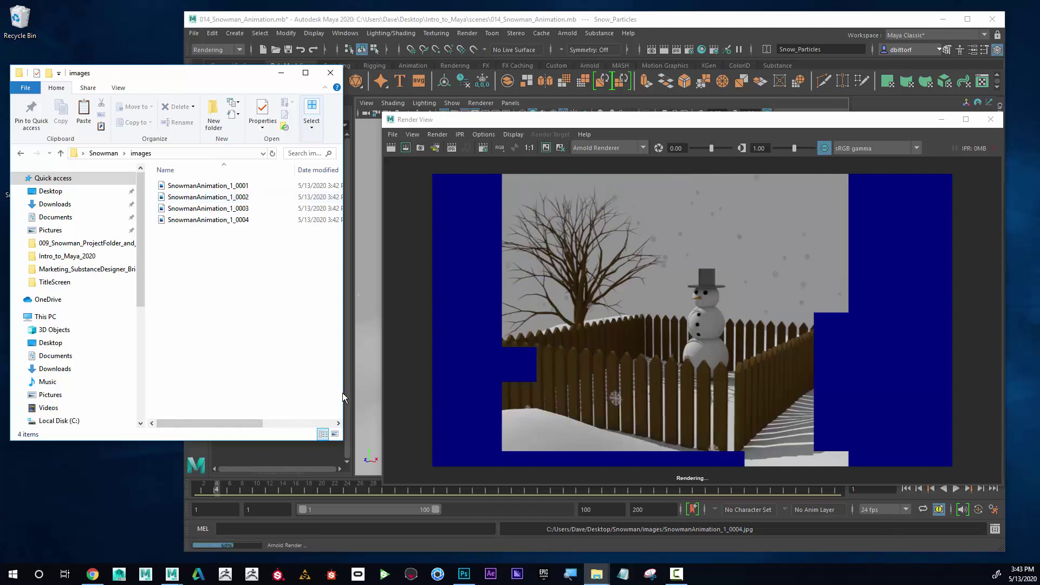
{"action": "left_click_drag", "start_coordinate": [343, 392], "coordinate": [444, 392]}
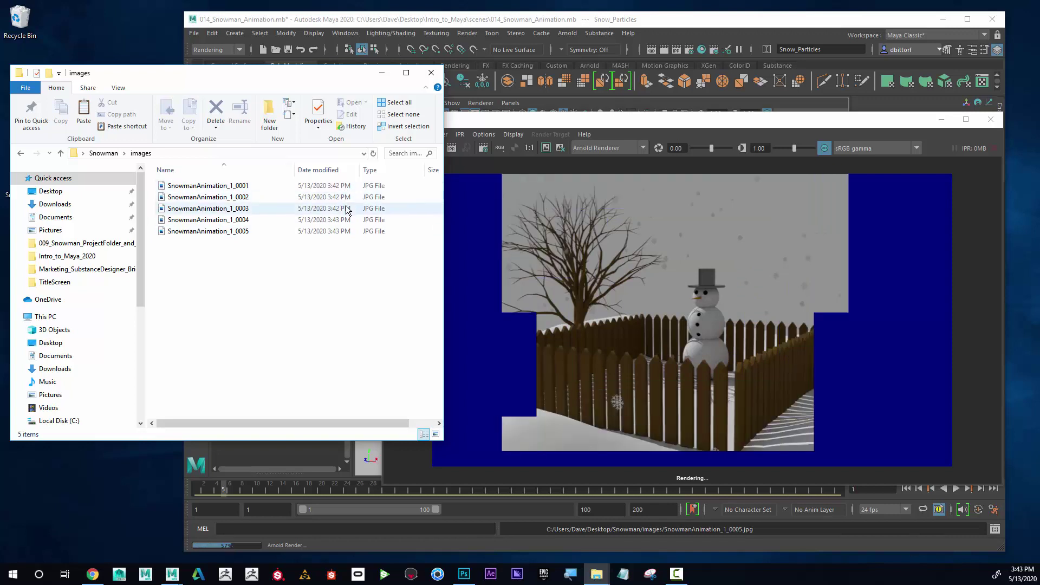
{"action": "left_click", "coordinate": [346, 185]}
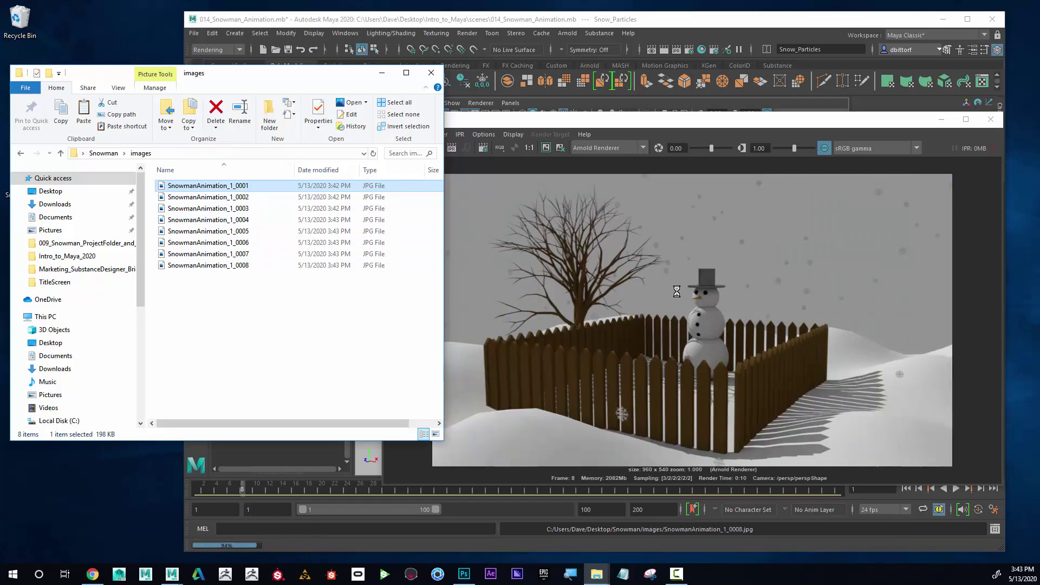
Step: Open FCheck from the first frame's context menu and move its window over Explorer
{"action": "right_click", "coordinate": [222, 189]}
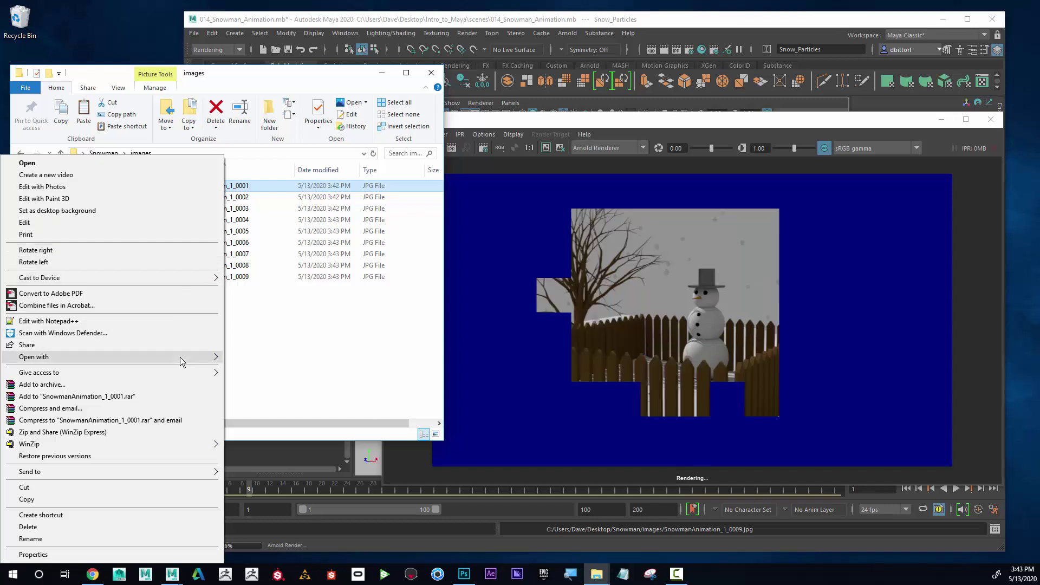
{"action": "mouse_move", "coordinate": [180, 356]}
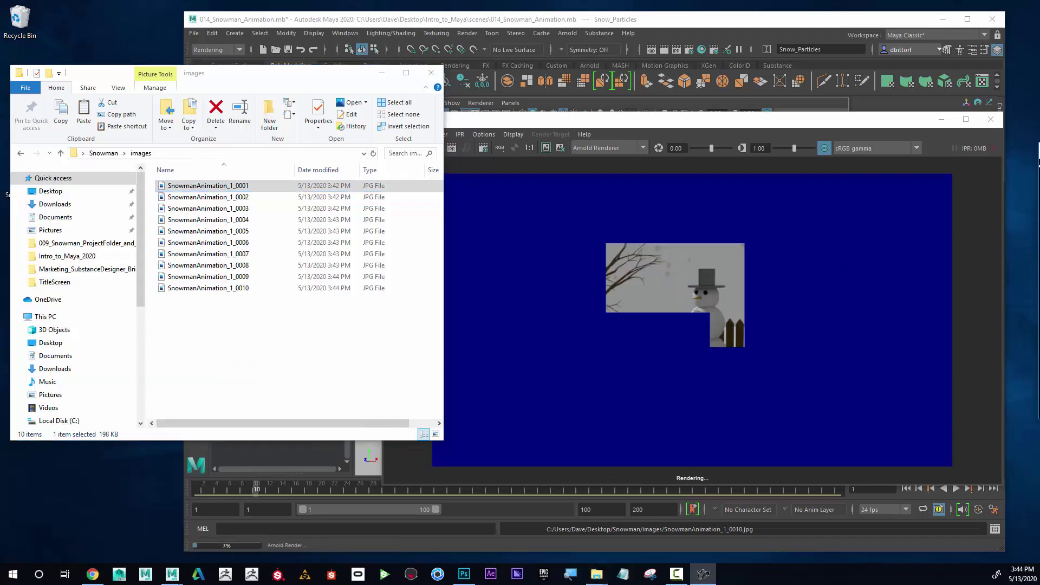
{"action": "left_click_drag", "start_coordinate": [877, 148], "coordinate": [373, 150]}
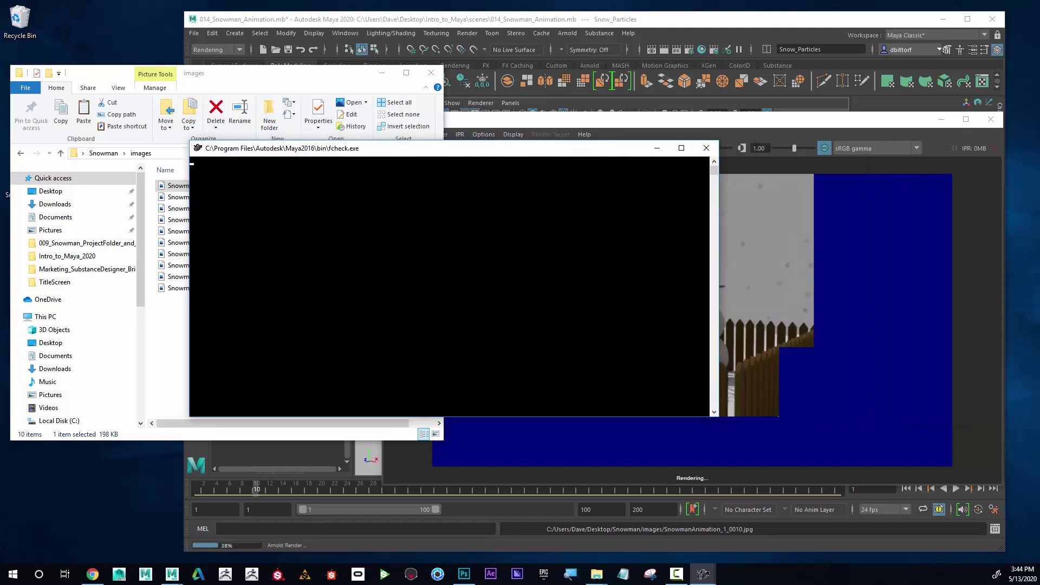
Step: Load SnowmanAnimation_1_0001 as an animation in FCheck, watch playback, then close FCheck
{"action": "left_click_drag", "start_coordinate": [751, 144], "coordinate": [421, 121]}
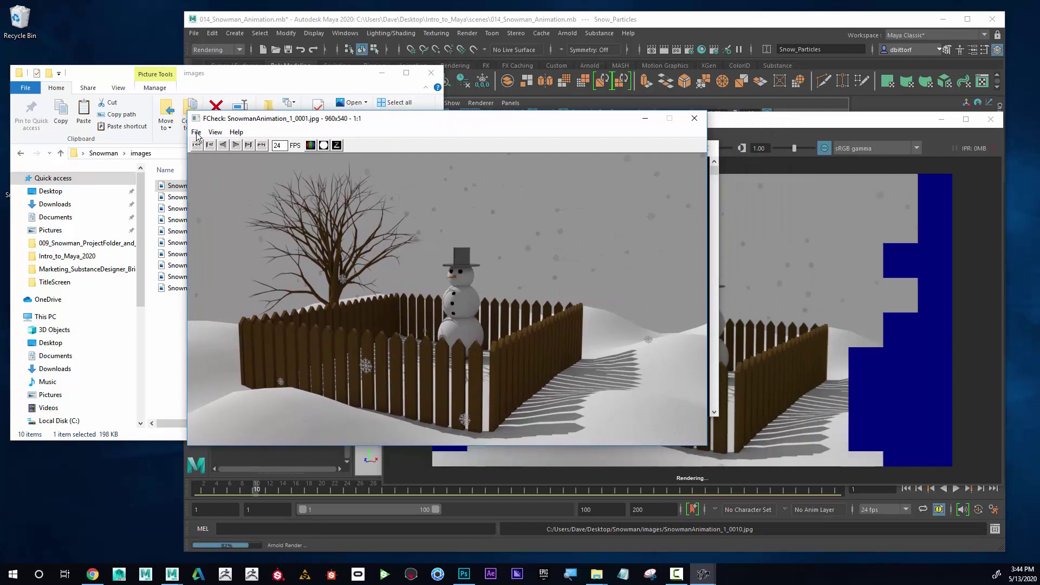
{"action": "left_click", "coordinate": [196, 133]}
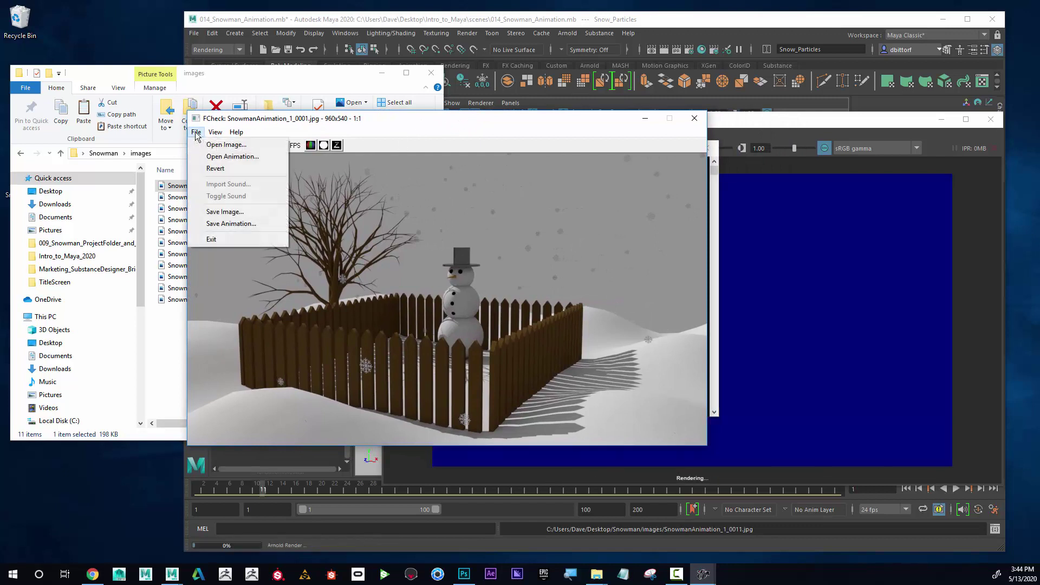
{"action": "left_click", "coordinate": [215, 158]}
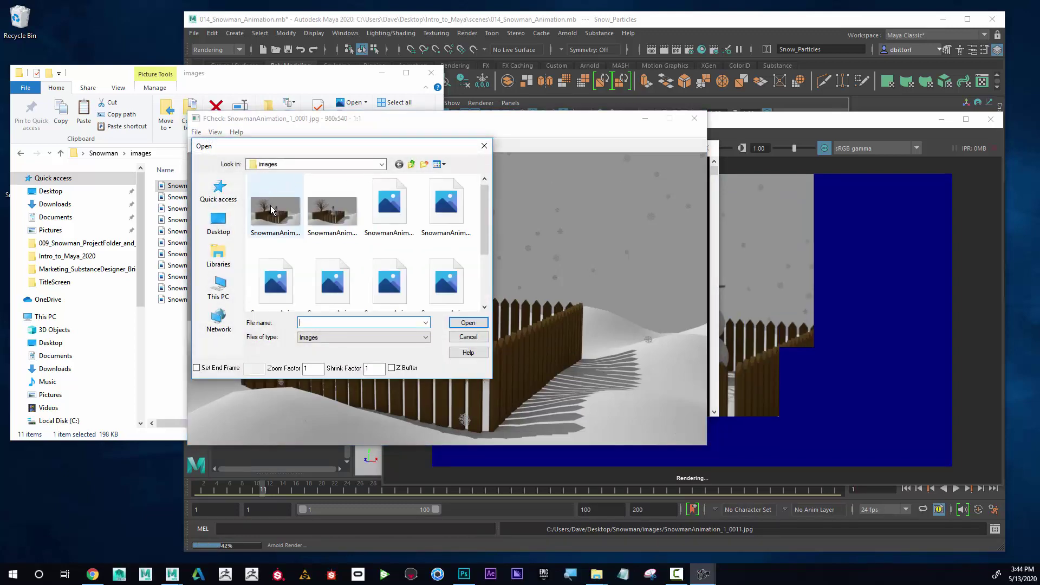
{"action": "left_click", "coordinate": [276, 211]}
{"action": "left_click", "coordinate": [468, 323]}
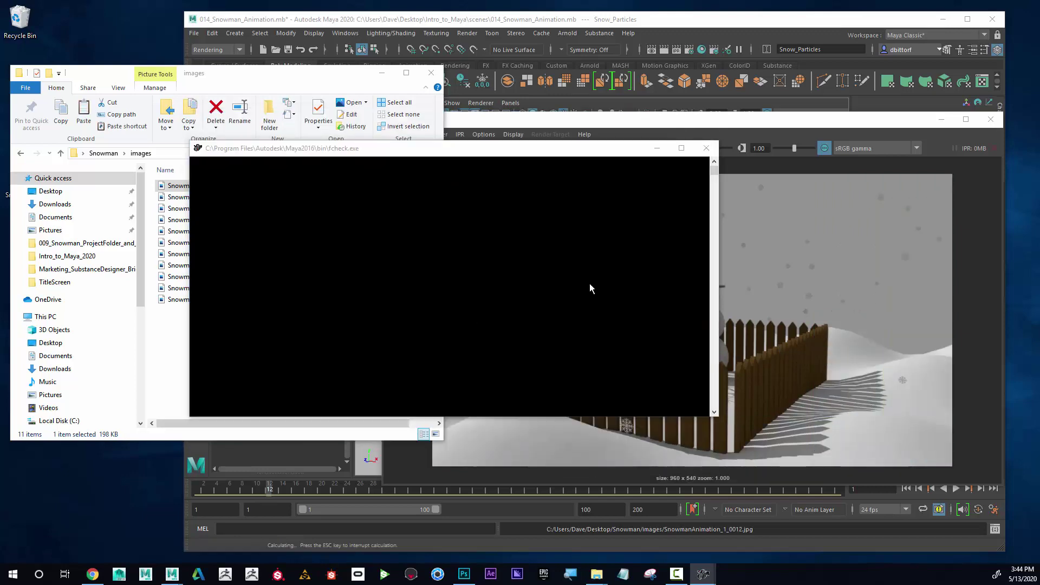
{"action": "left_click_drag", "start_coordinate": [980, 137], "coordinate": [428, 113]}
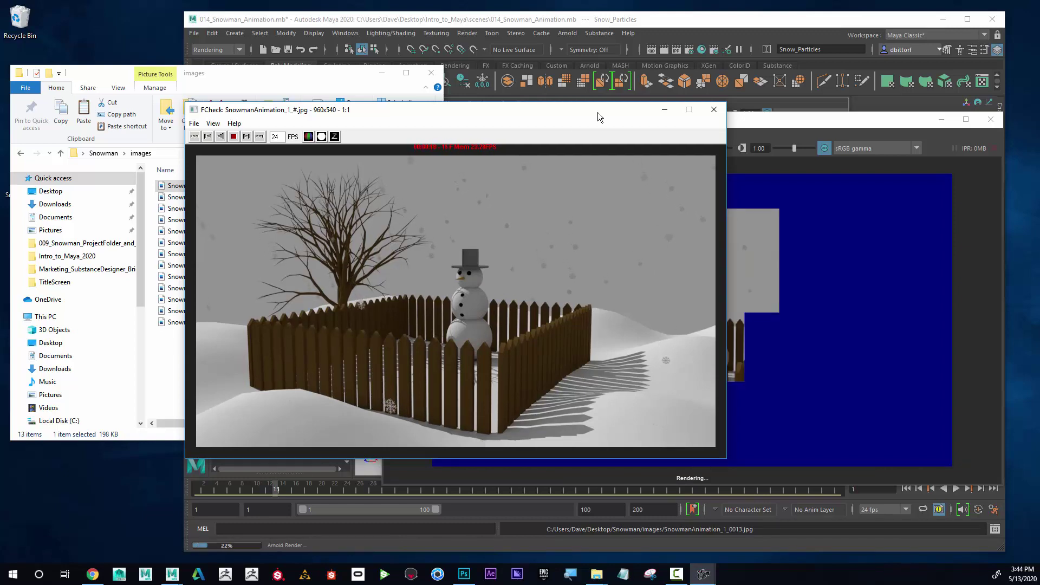
{"action": "left_click", "coordinate": [714, 110]}
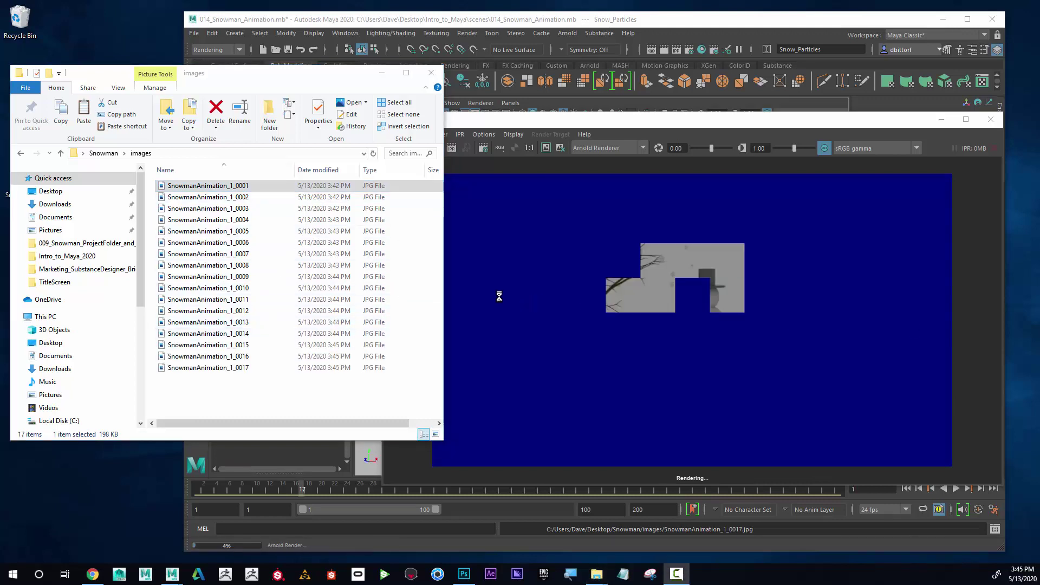
Step: Open SnowmanAnimation_1_0001 with another app, going through More apps to browse this PC
{"action": "left_click", "coordinate": [207, 190]}
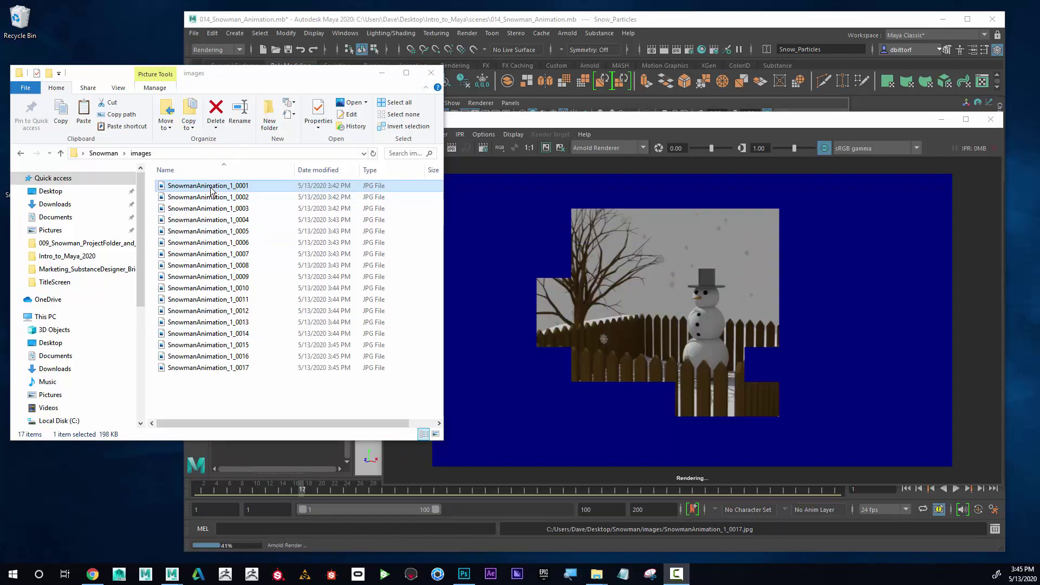
{"action": "right_click", "coordinate": [212, 192]}
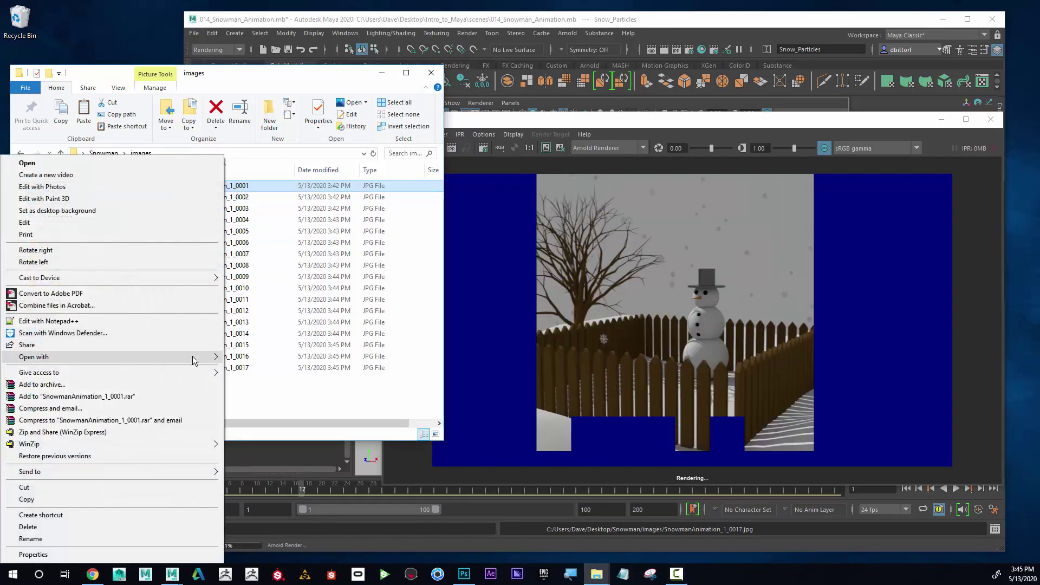
{"action": "mouse_move", "coordinate": [198, 359]}
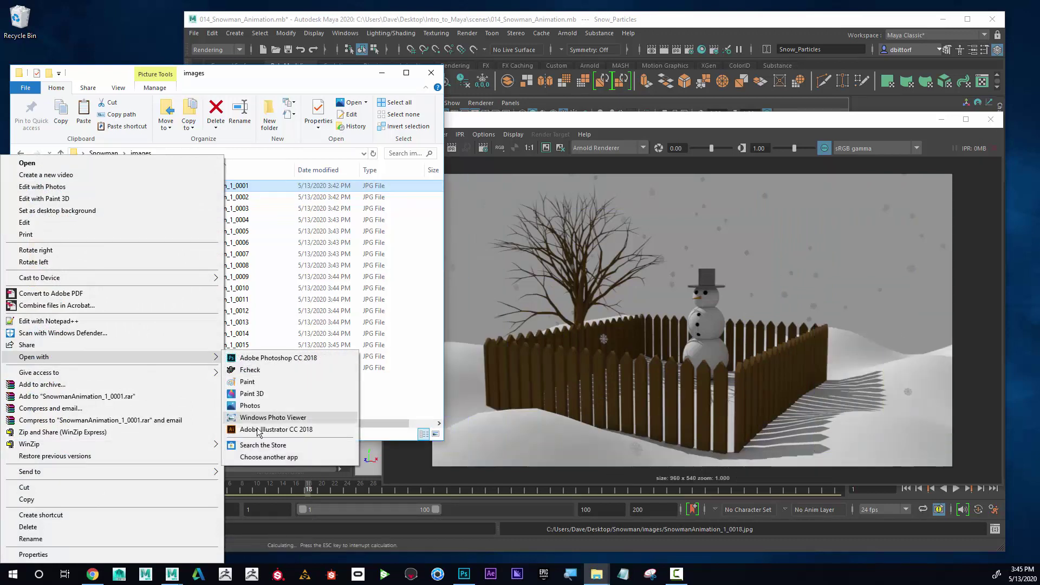
{"action": "left_click", "coordinate": [265, 458]}
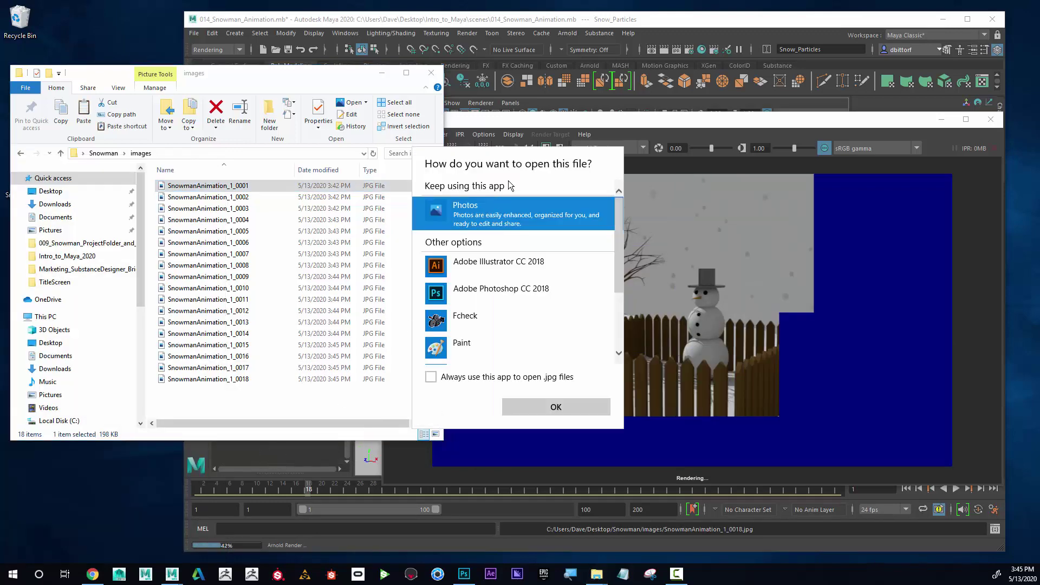
{"action": "scroll", "coordinate": [523, 265], "scroll_direction": "down", "scroll_amount": 3}
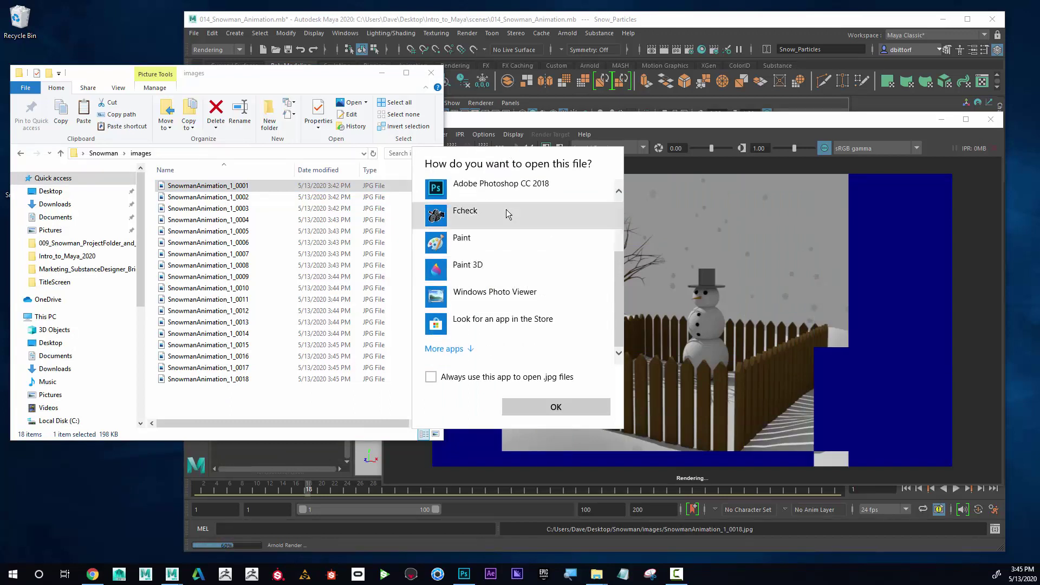
{"action": "left_click", "coordinate": [444, 349]}
{"action": "scroll", "coordinate": [527, 293], "scroll_direction": "down", "scroll_amount": 6}
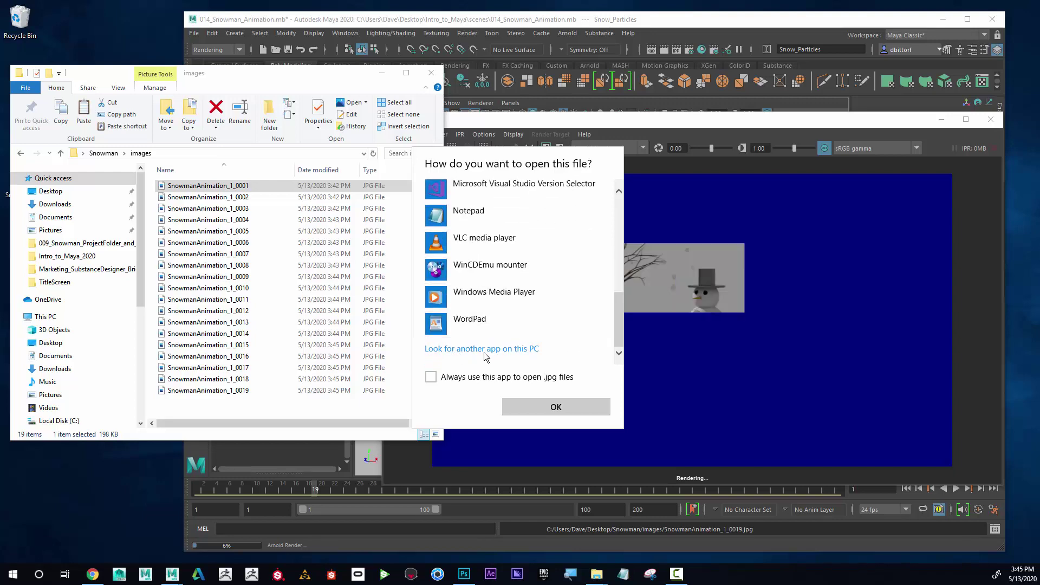
{"action": "left_click", "coordinate": [494, 350]}
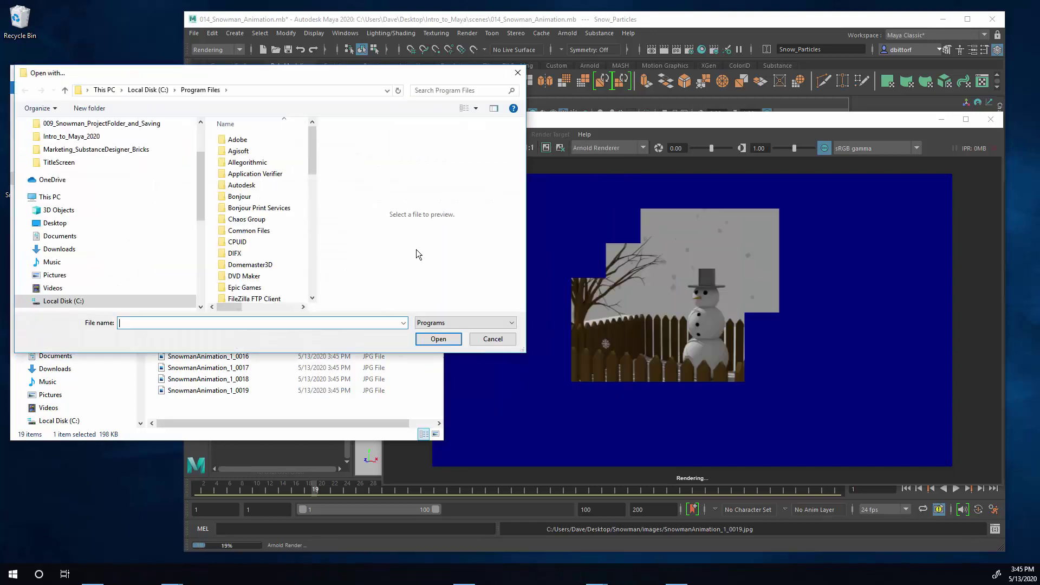
Step: Browse to Autodesk > Maya2020 > bin to find fcheck, then cancel the Open with browser
{"action": "left_click_drag", "start_coordinate": [369, 73], "coordinate": [577, 121]}
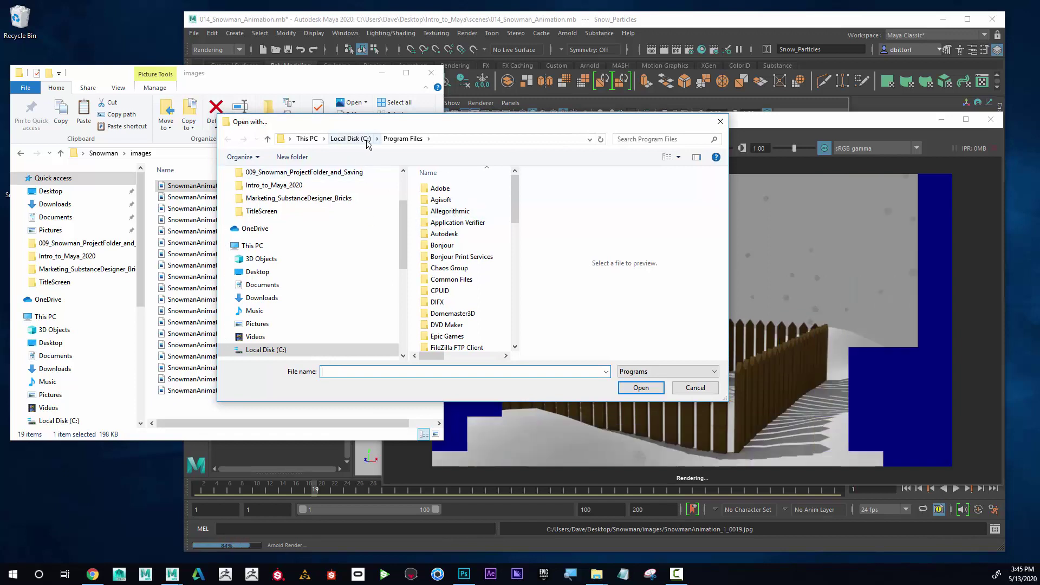
{"action": "left_click", "coordinate": [442, 237]}
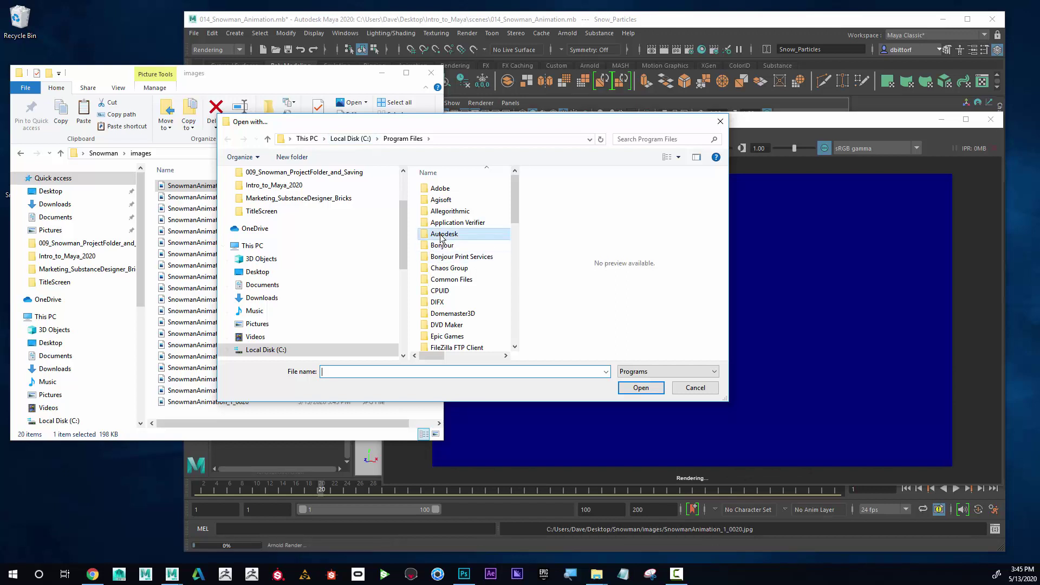
{"action": "double_click", "coordinate": [443, 237]}
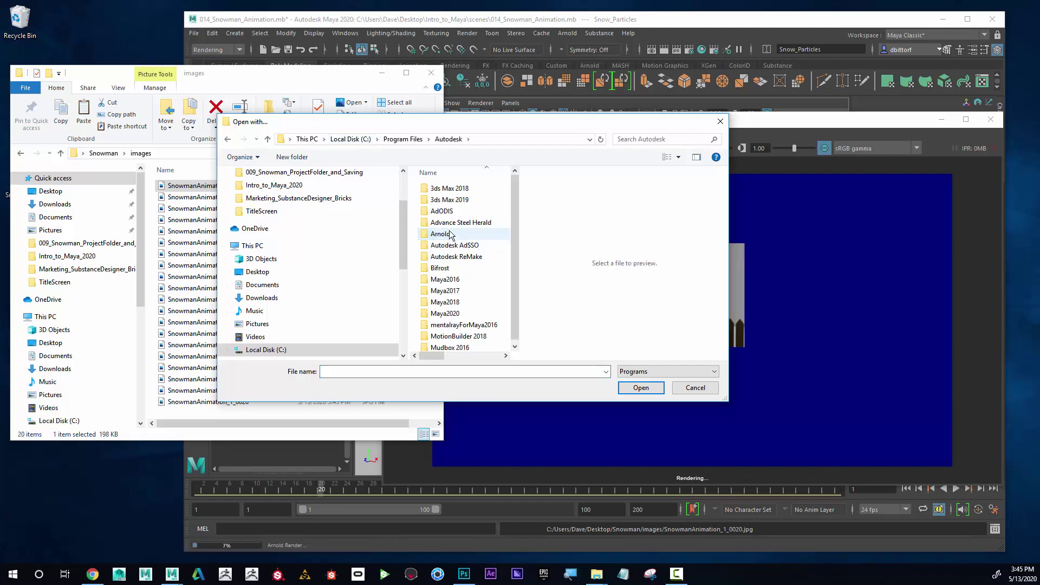
{"action": "double_click", "coordinate": [449, 313]}
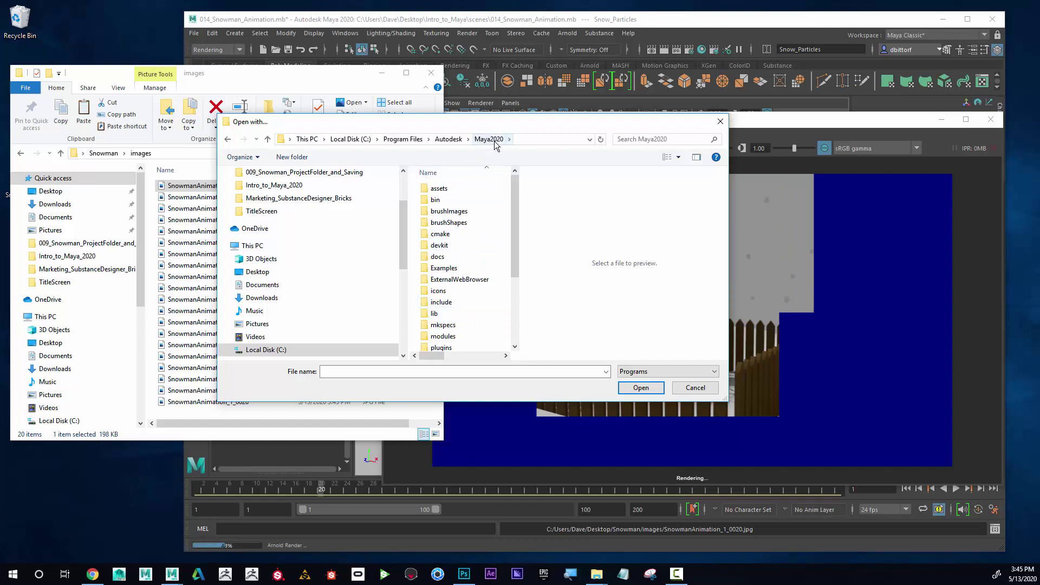
{"action": "double_click", "coordinate": [436, 201]}
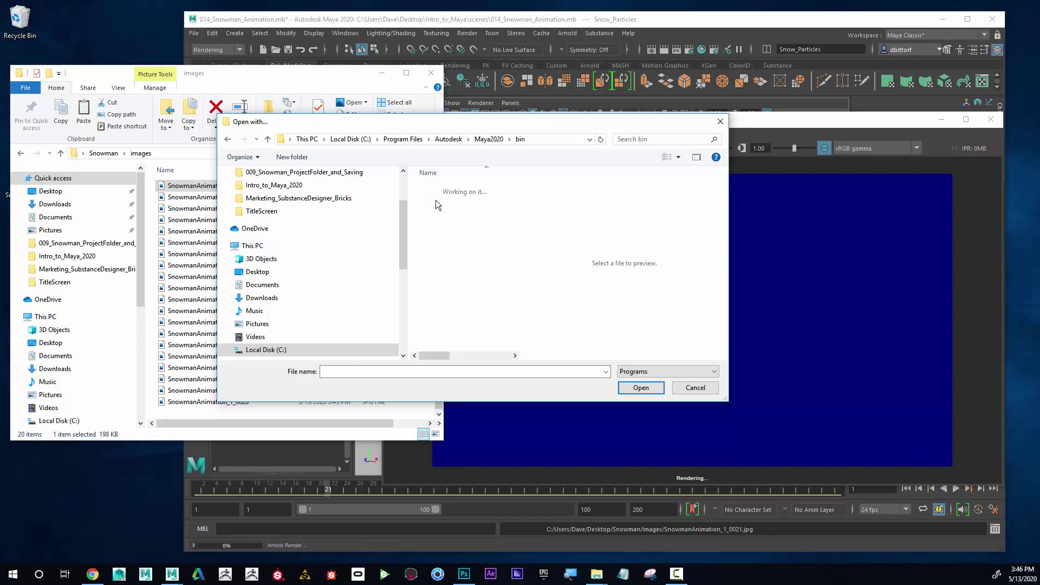
{"action": "scroll", "coordinate": [454, 226], "scroll_direction": "down", "scroll_amount": 3}
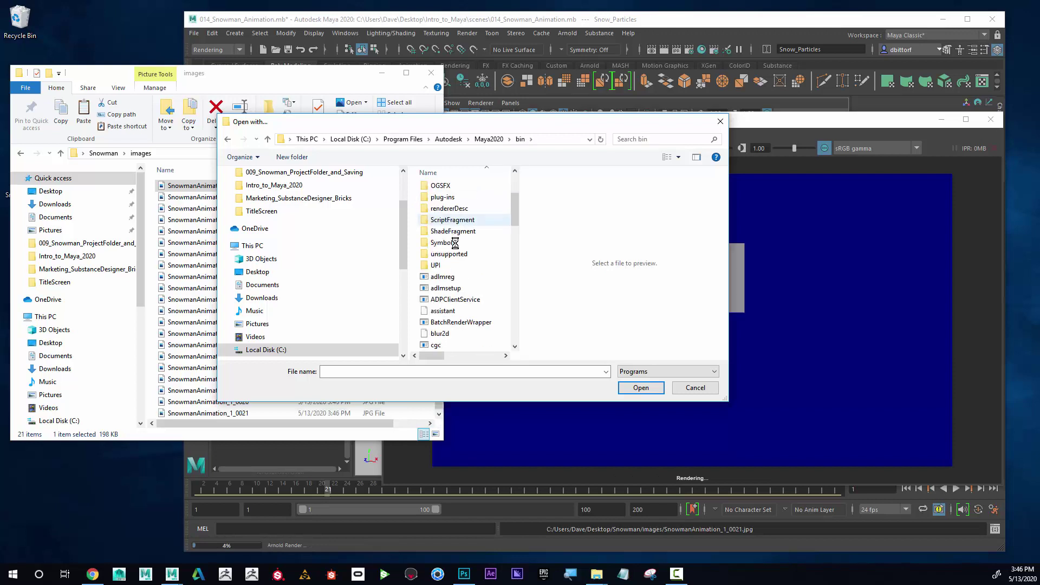
{"action": "scroll", "coordinate": [454, 243], "scroll_direction": "down", "scroll_amount": 4}
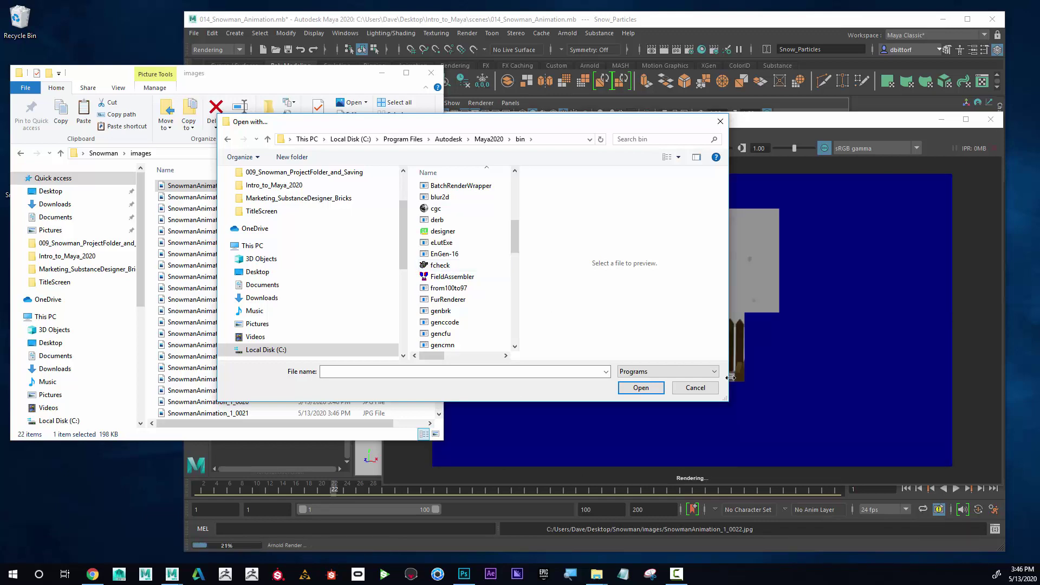
{"action": "left_click", "coordinate": [697, 387]}
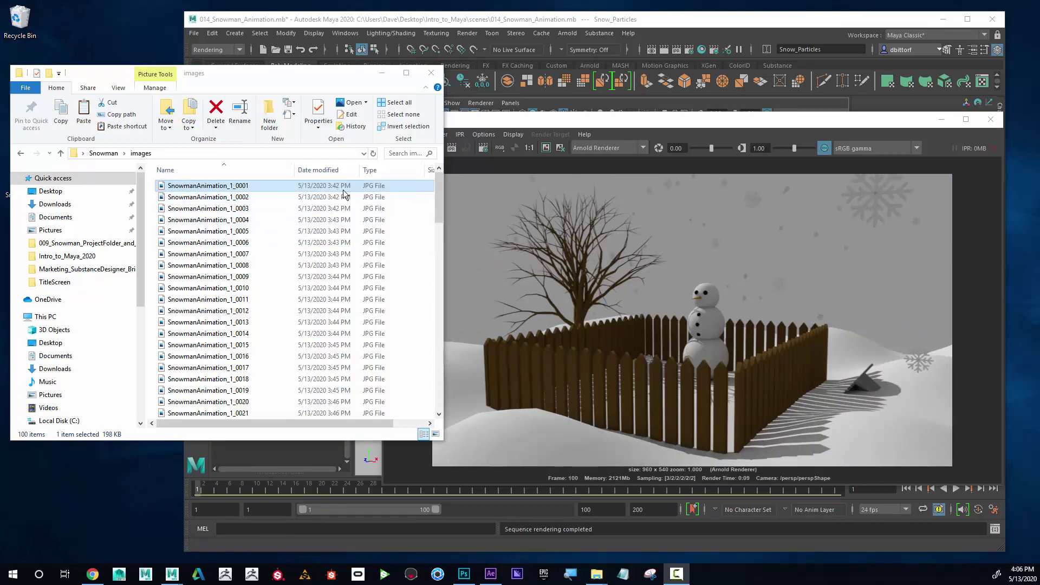
{"action": "left_click_drag", "start_coordinate": [441, 200], "coordinate": [437, 386]}
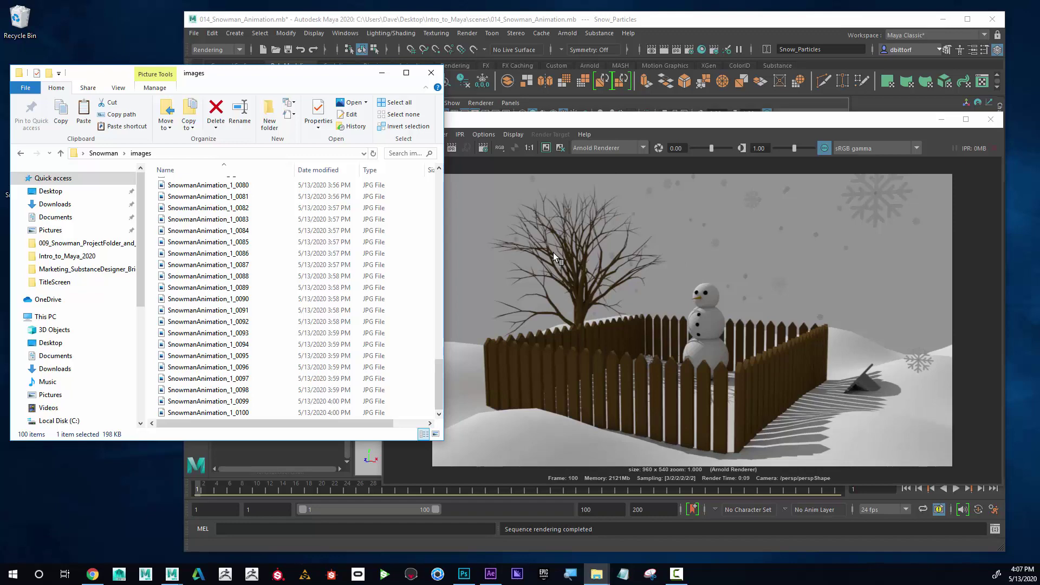
{"action": "left_click_drag", "start_coordinate": [438, 360], "coordinate": [437, 174]}
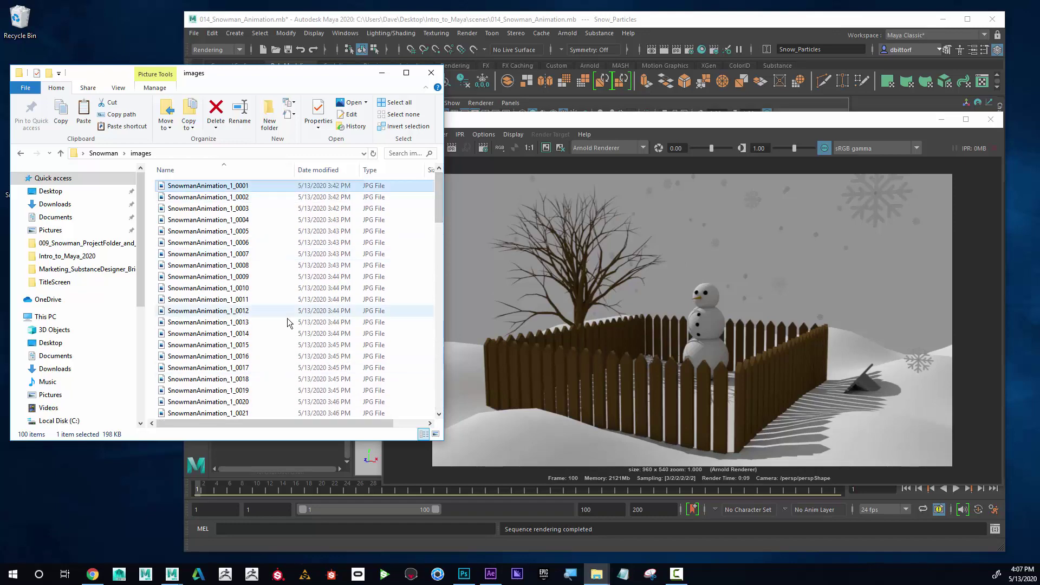
Step: Switch the images folder to Large icons and widen it to six thumbnails per row
{"action": "left_click", "coordinate": [435, 433]}
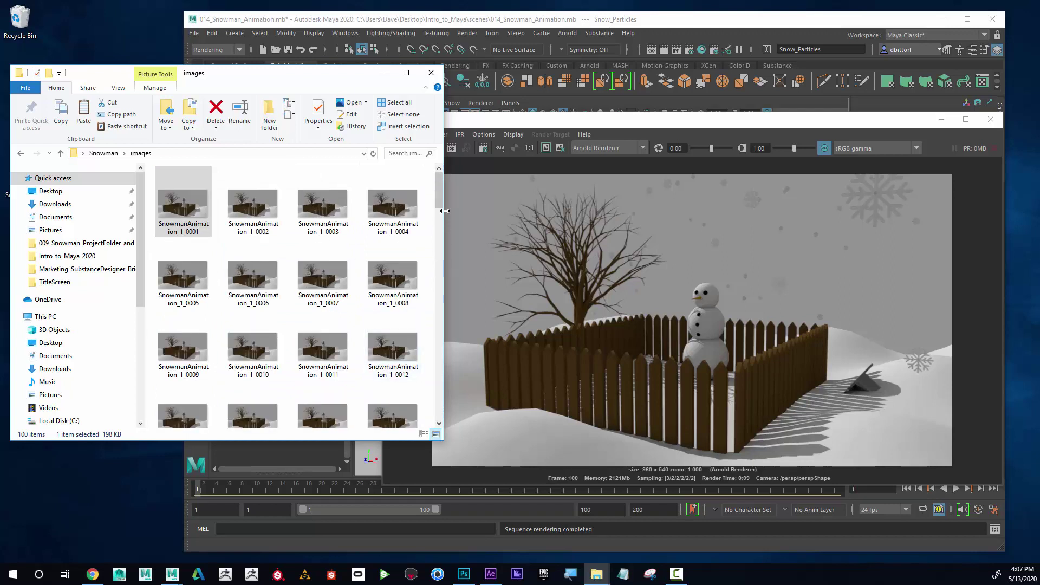
{"action": "mouse_move", "coordinate": [445, 223]}
{"action": "left_mouse_down"}
{"action": "mouse_move", "coordinate": [534, 223]}
{"action": "mouse_move", "coordinate": [535, 406]}
{"action": "mouse_move", "coordinate": [538, 200]}
{"action": "left_mouse_up"}
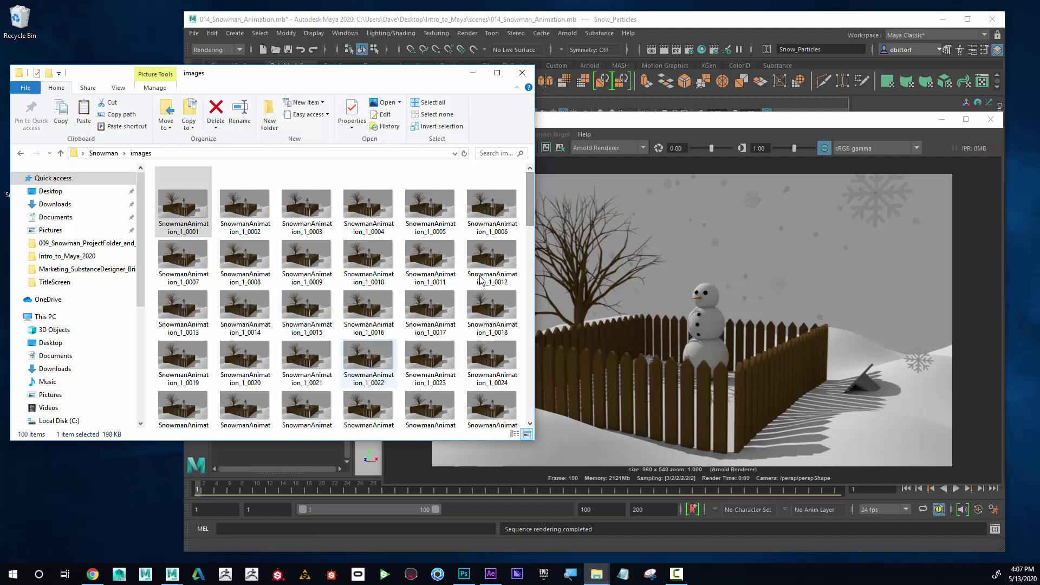